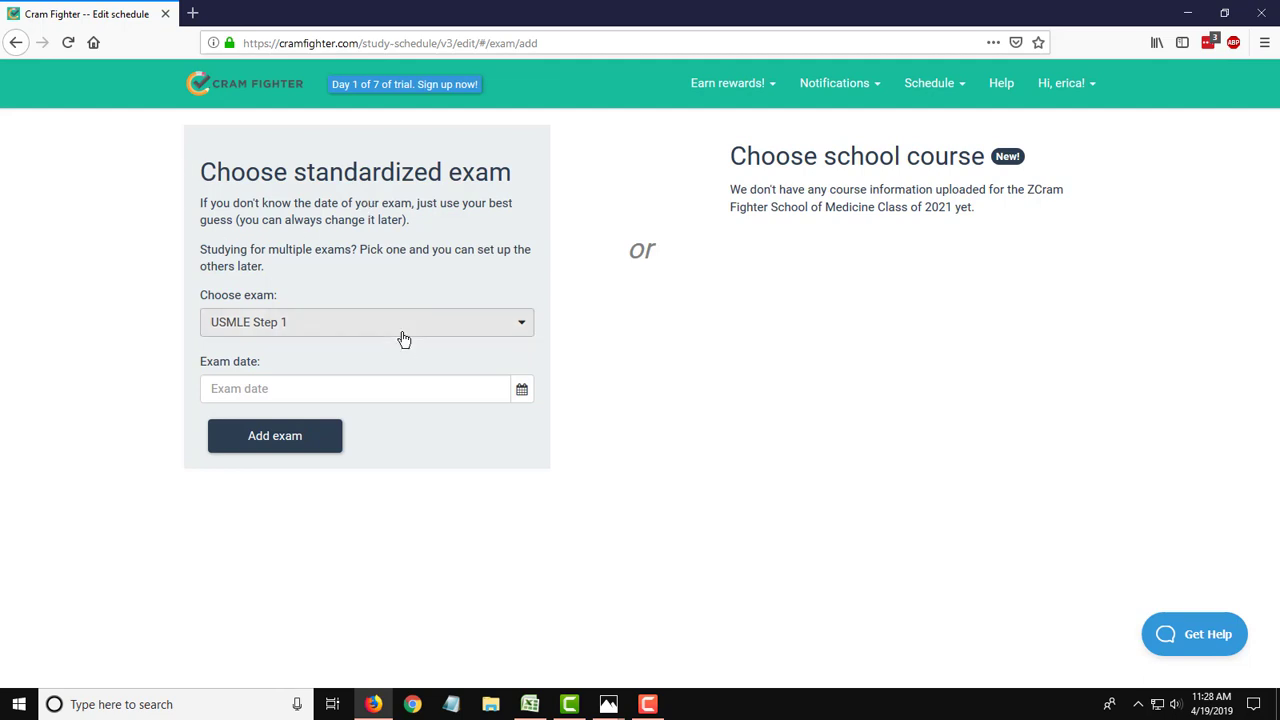
- Add the USMLE Step 1 exam with date May 17, 2019, and save Study block #1
left_click(520, 391)
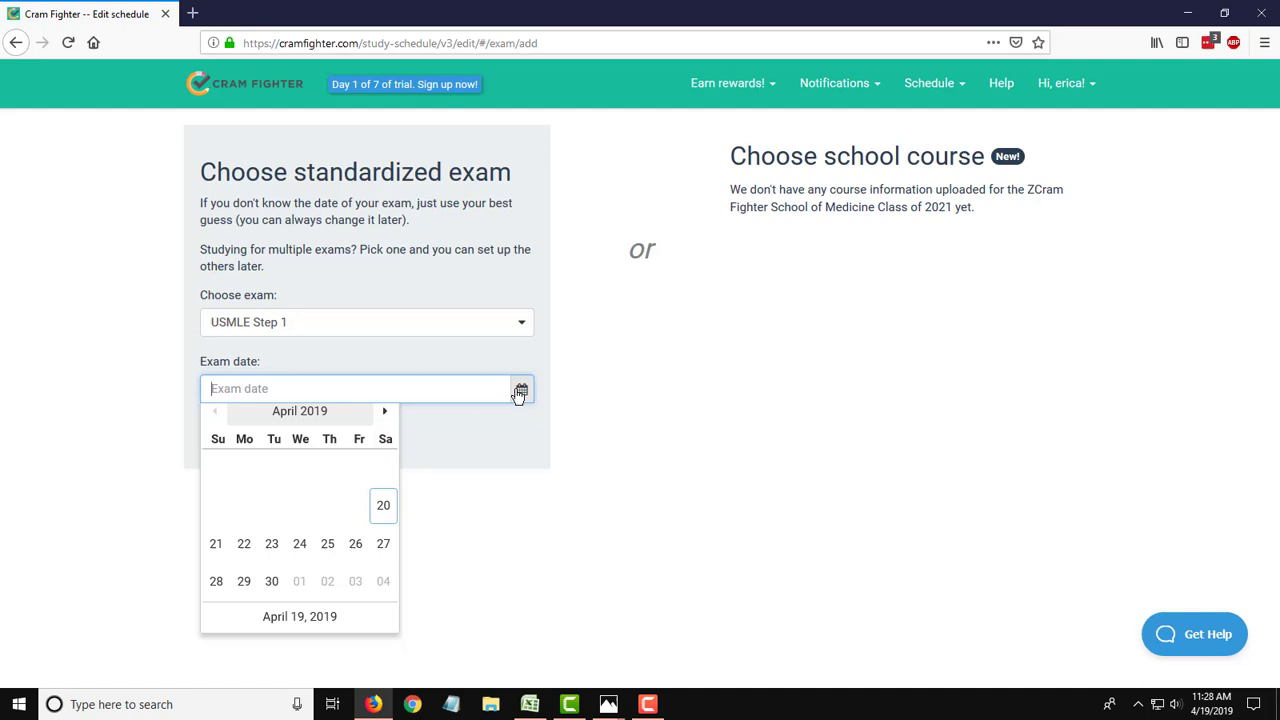
left_click(384, 421)
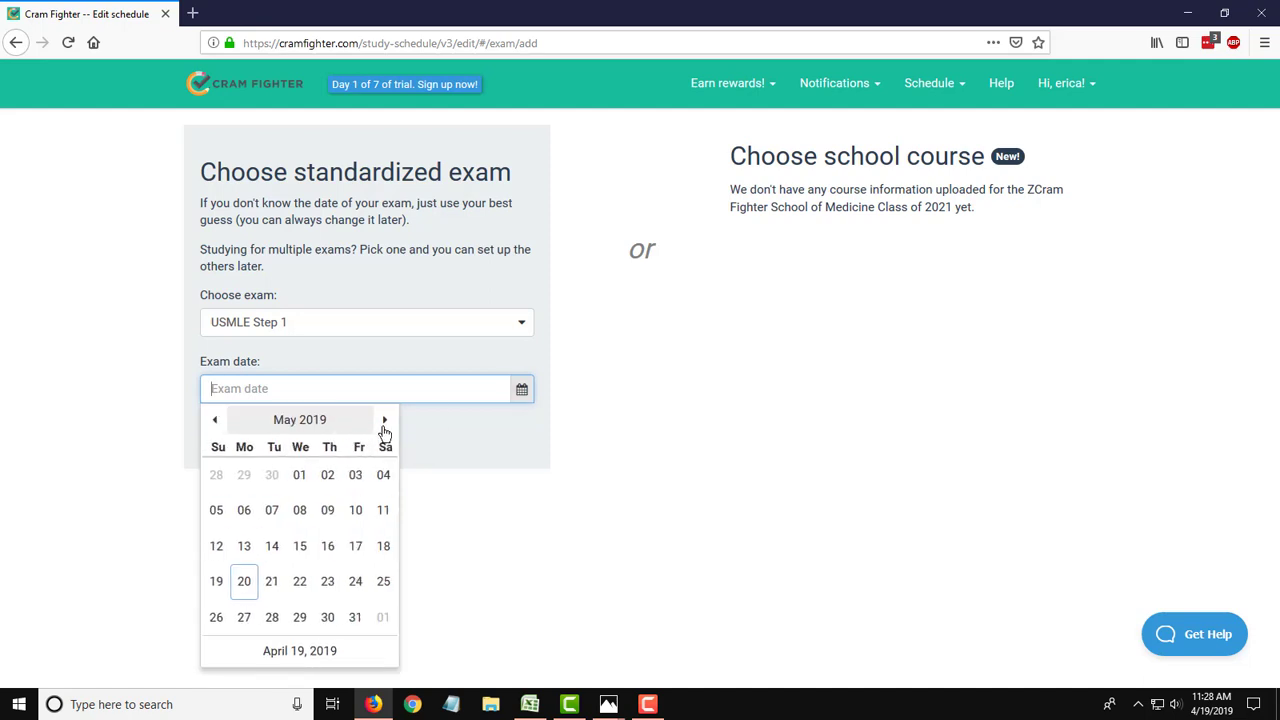
left_click(357, 553)
left_click(277, 438)
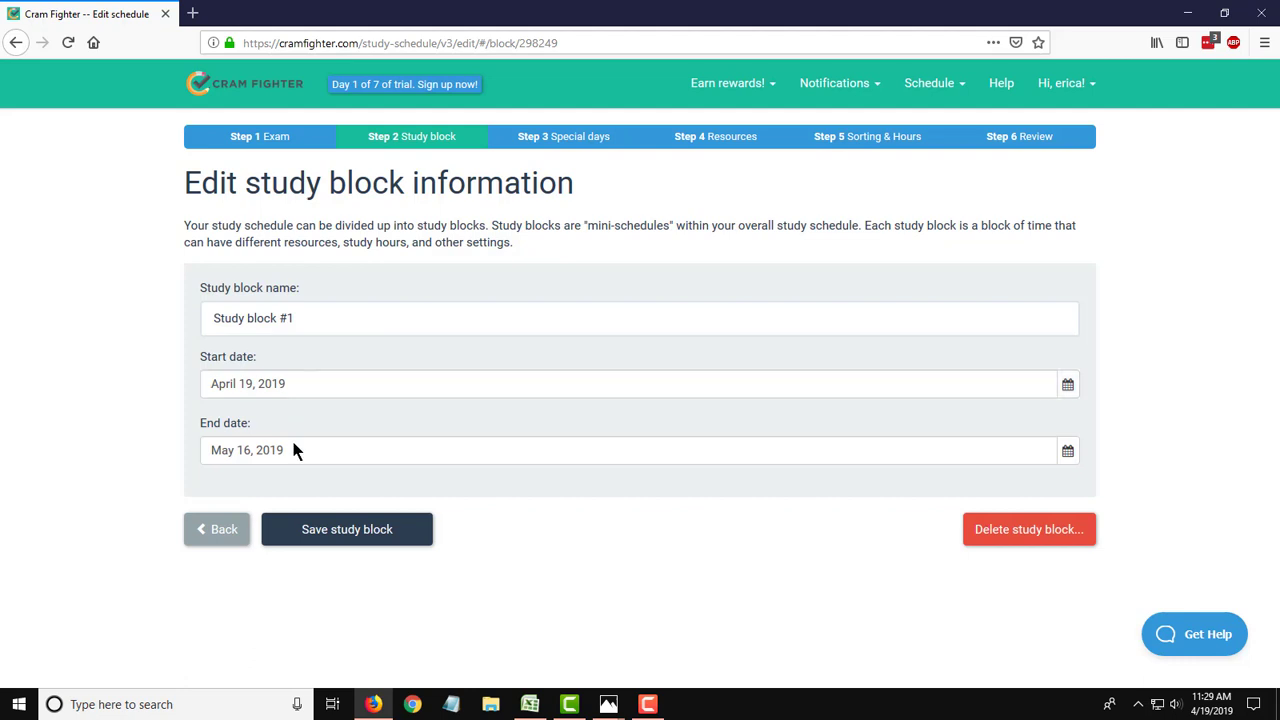
left_click(326, 532)
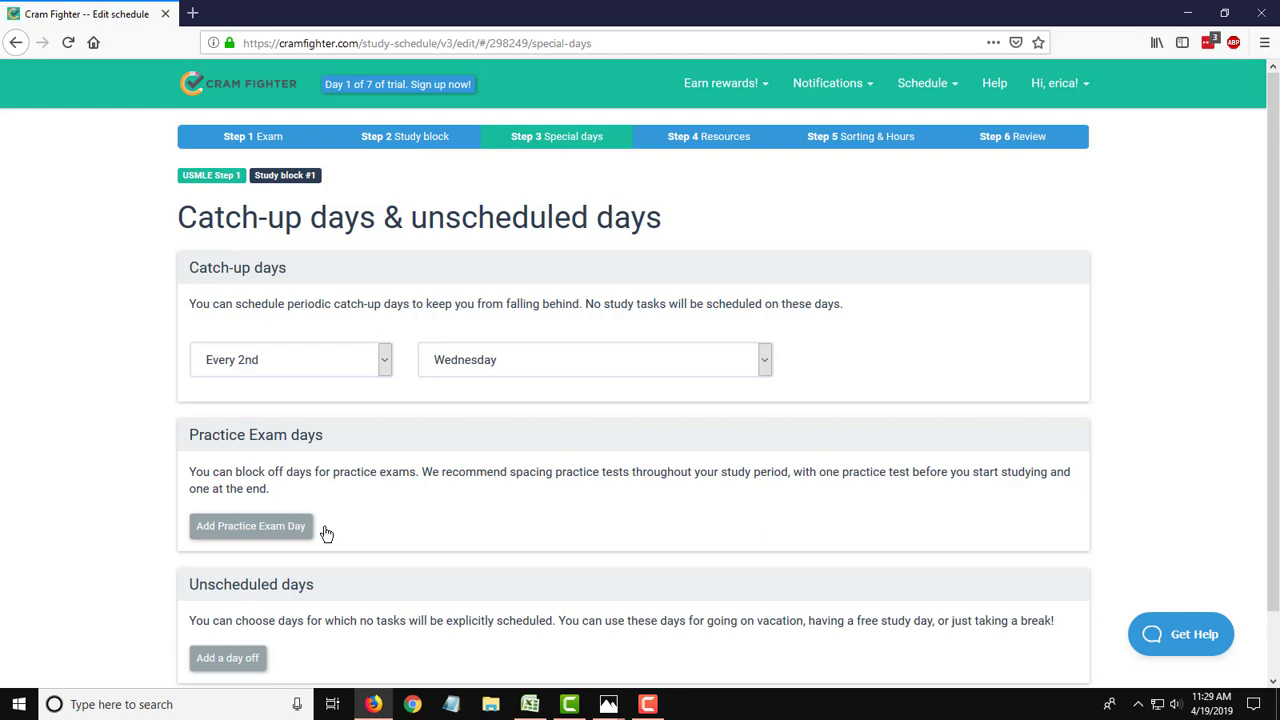
- Look up the catch-up day in the 4-week UFAPS schedule in Excel, and set the periodic catch-up days to Never in Cram Fighter
key("alt+Tab")
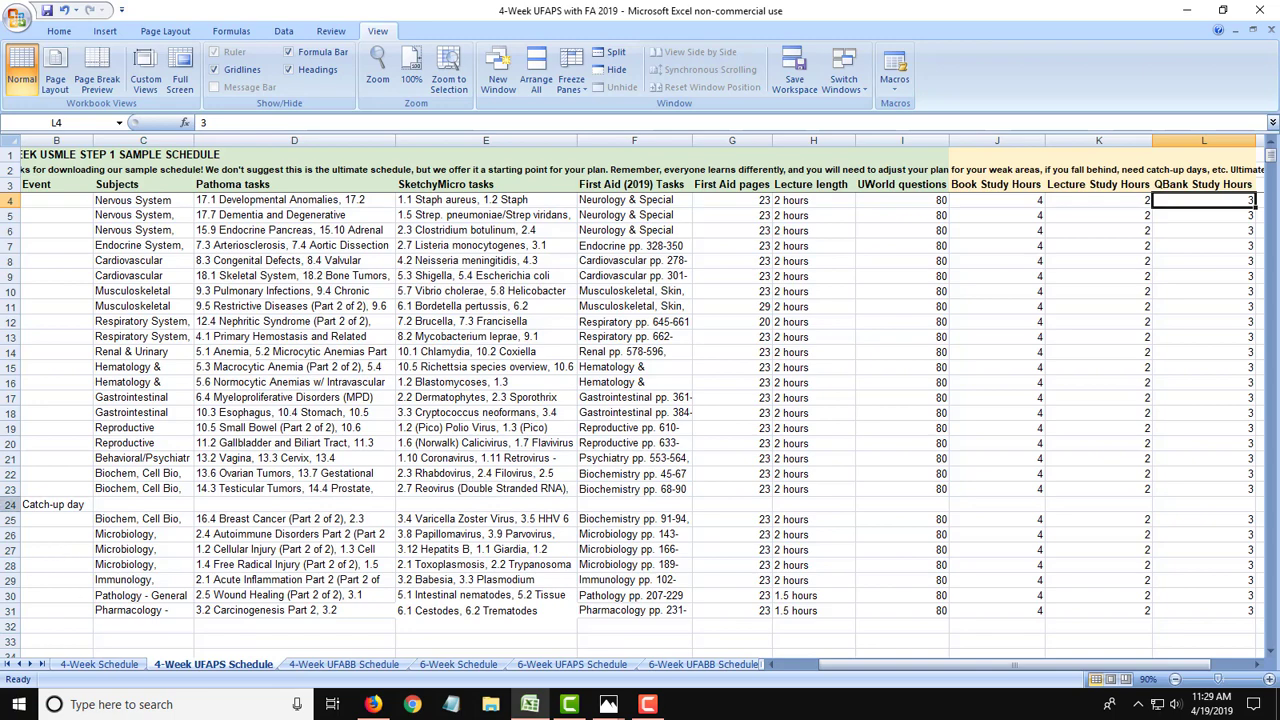
left_click(57, 504)
key("Left")
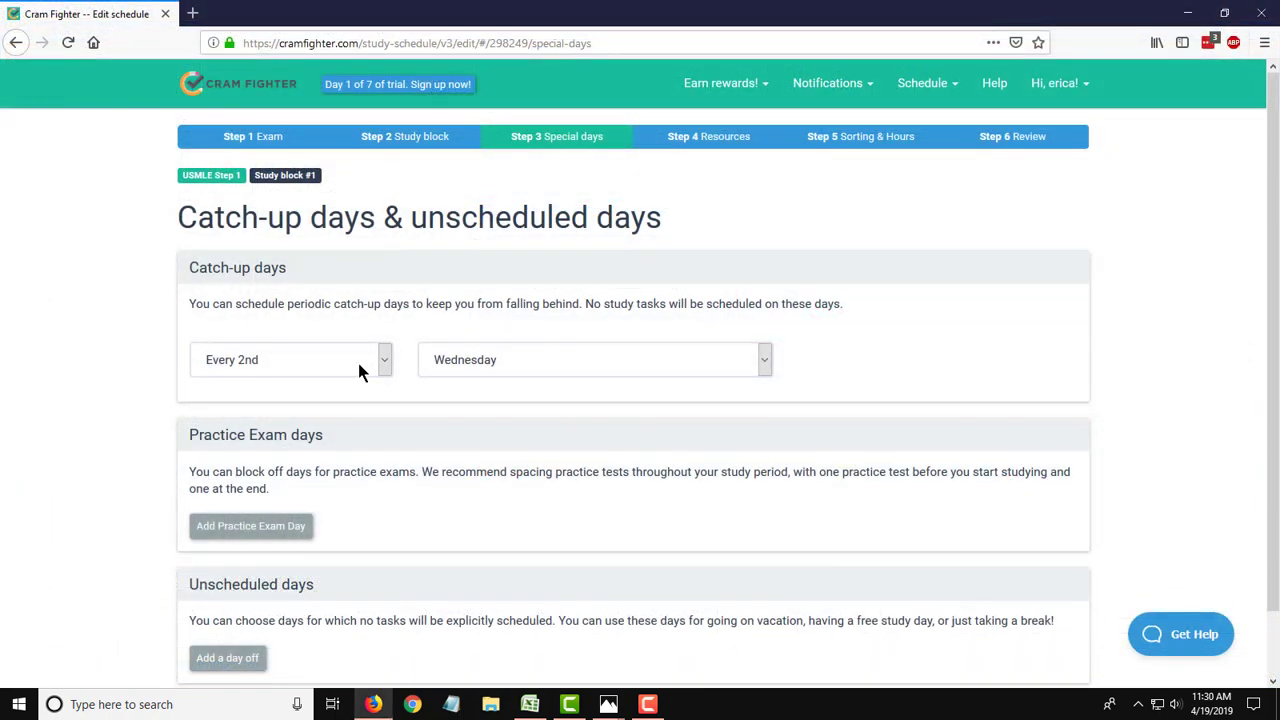
left_click(358, 363)
left_click(267, 387)
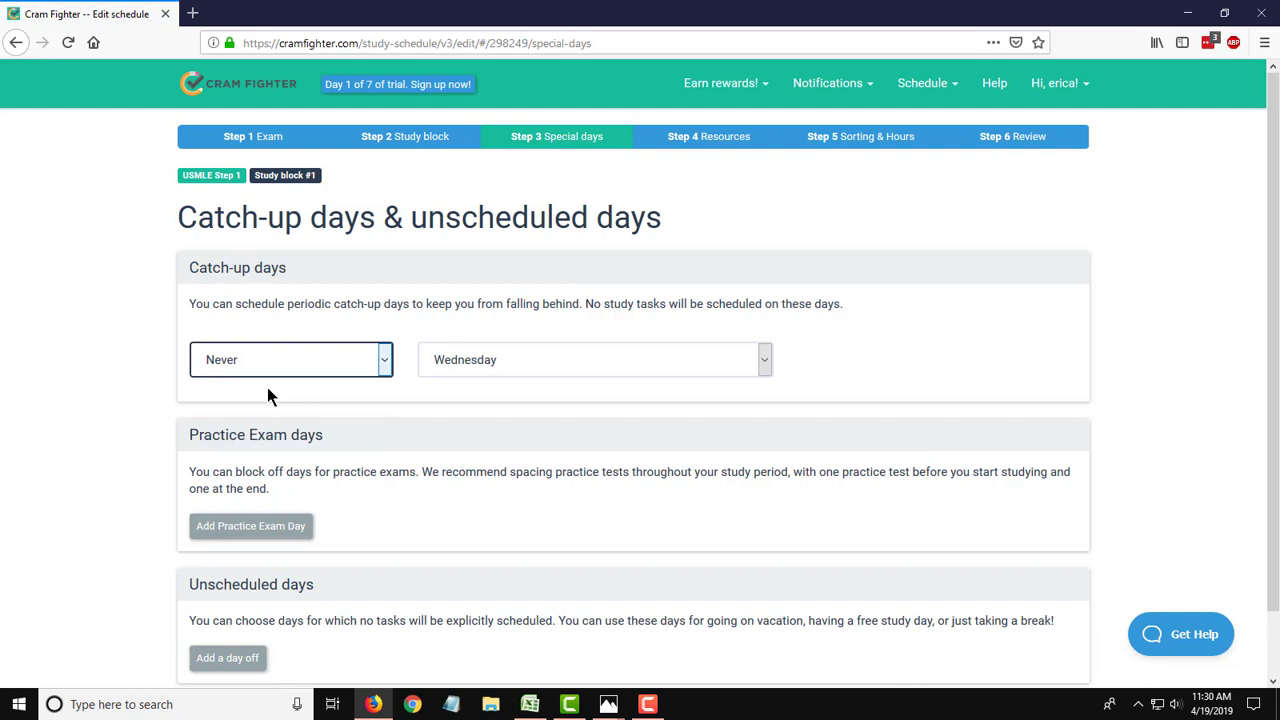
- Add an unscheduled day on May 10, 2019 described as Free study day, and save the special days
scroll(111, 452, "down", 1)
scroll(111, 452, "down", 1)
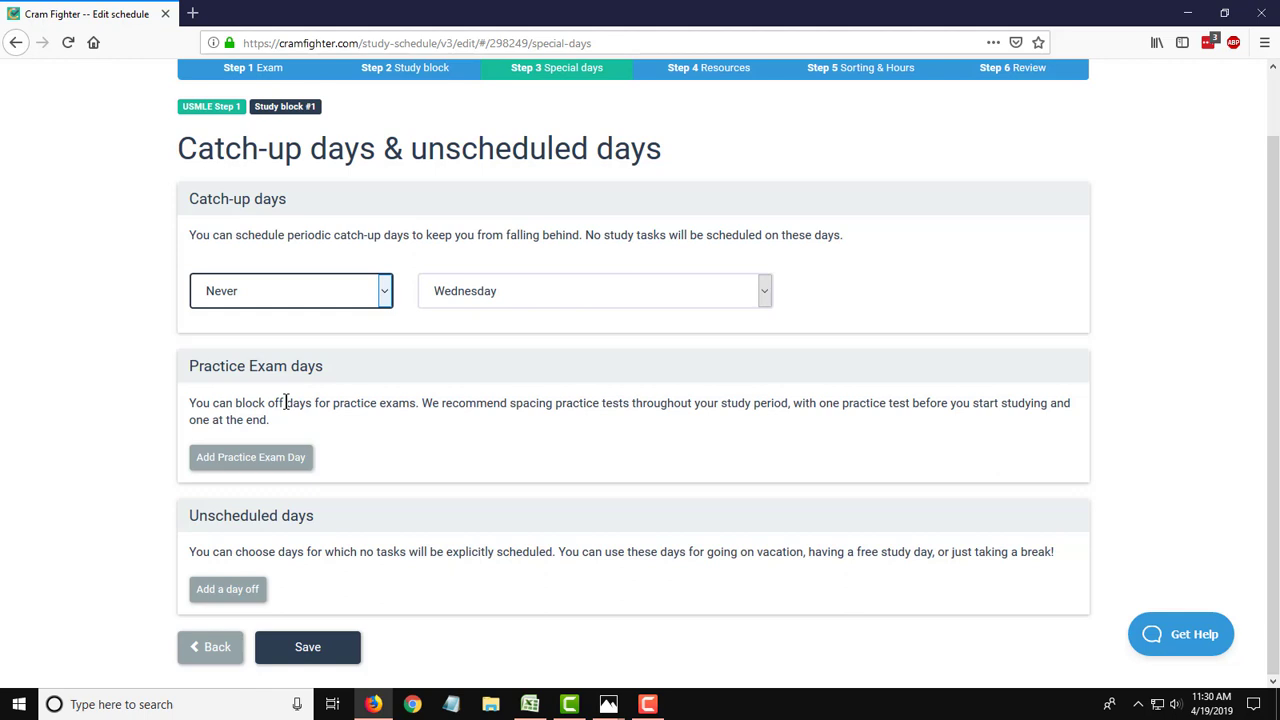
key("alt+Tab")
left_click(228, 591)
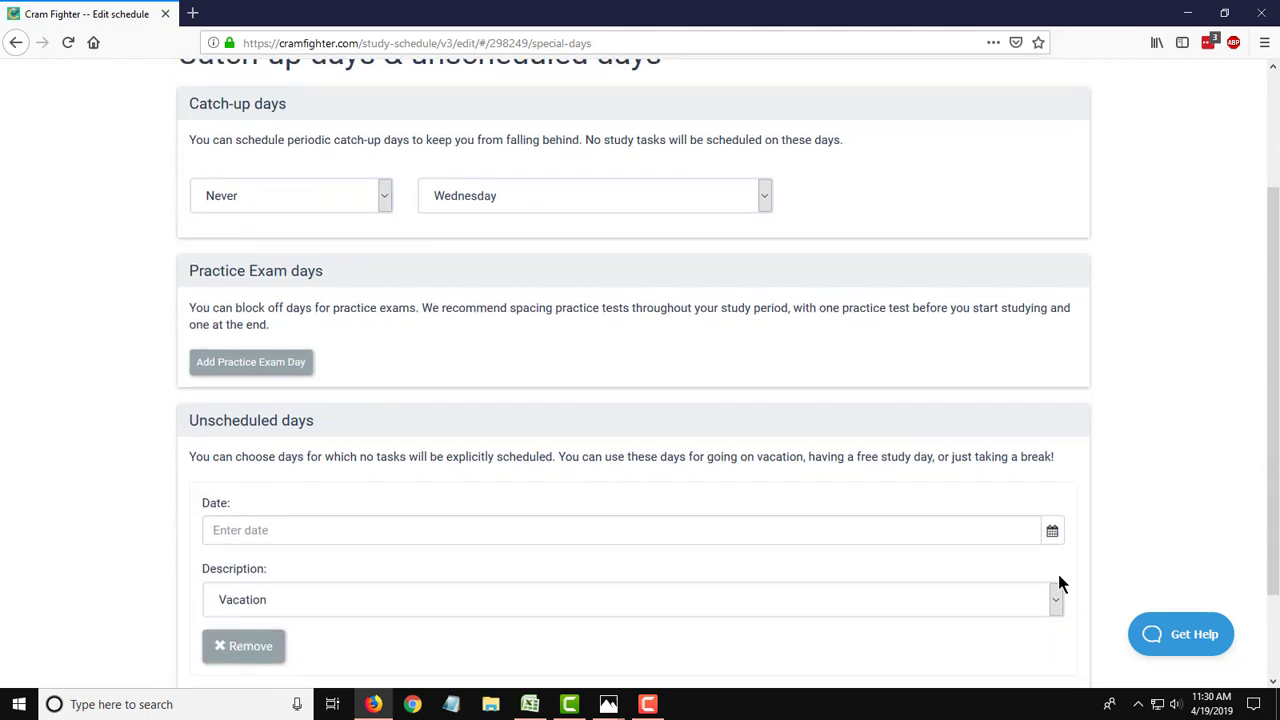
left_click(1052, 531)
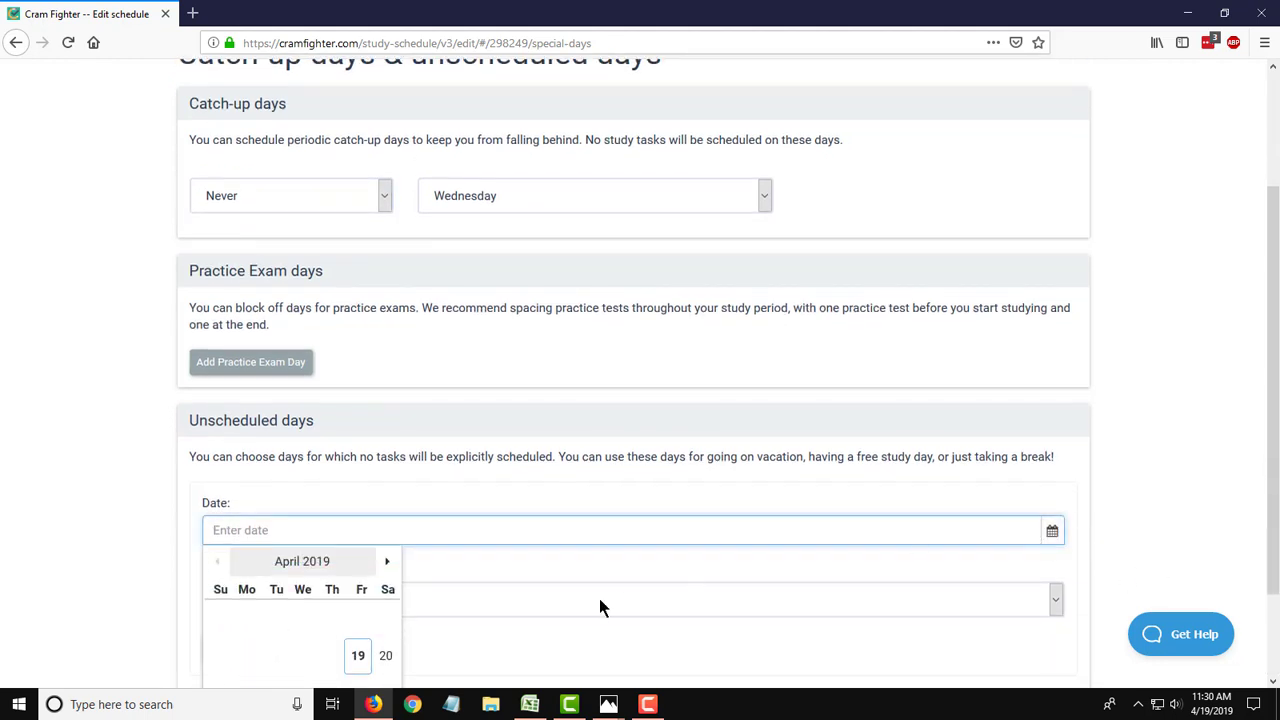
scroll(600, 600, "down", 1)
left_click(387, 446)
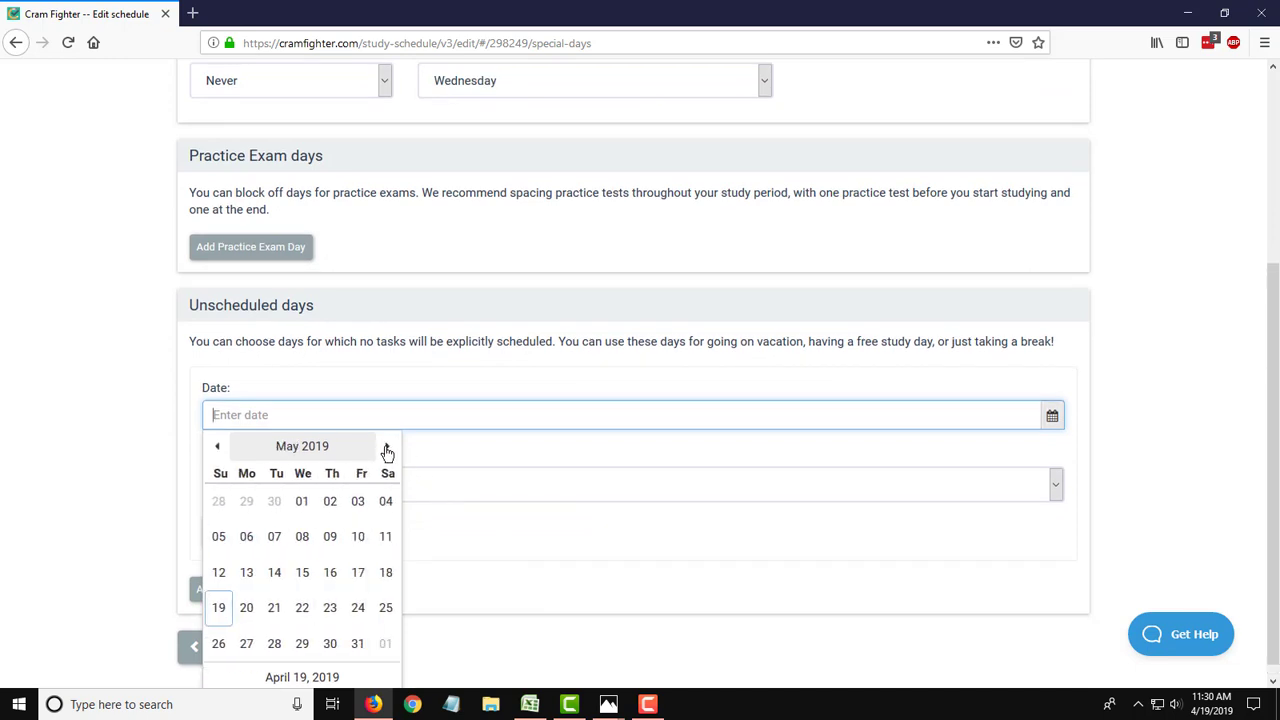
left_click(361, 537)
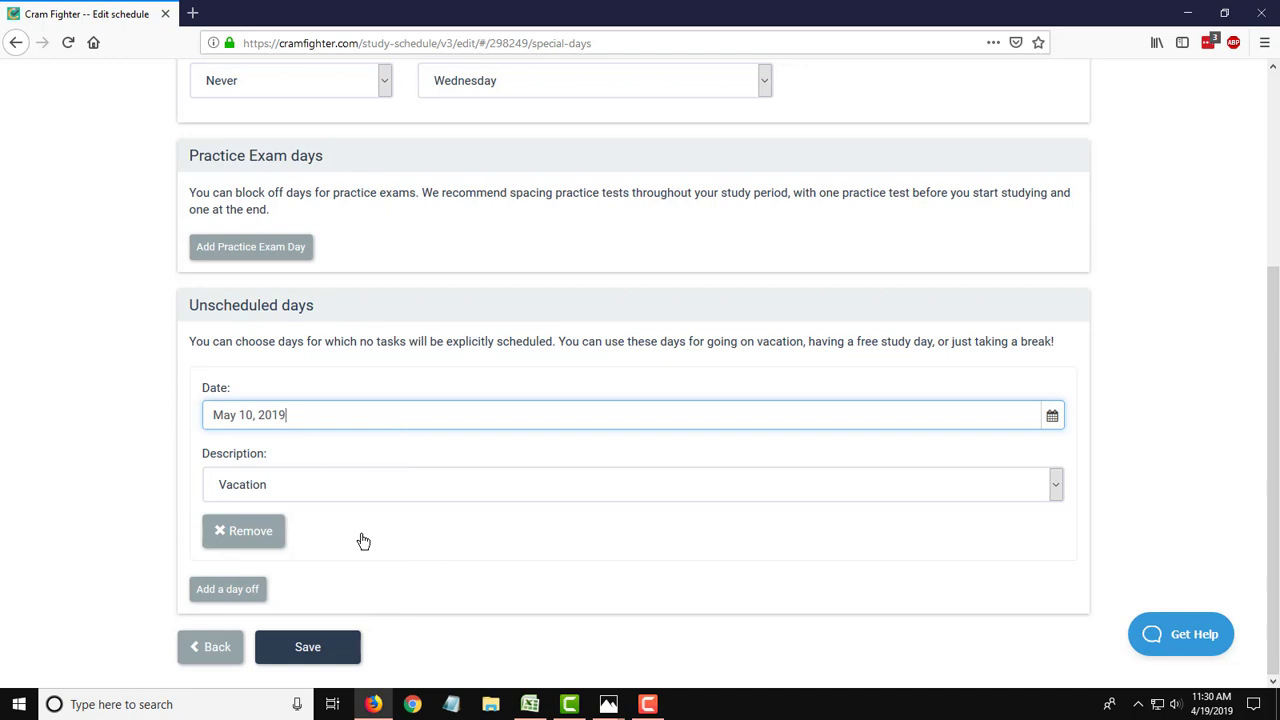
left_click(338, 485)
left_click(309, 531)
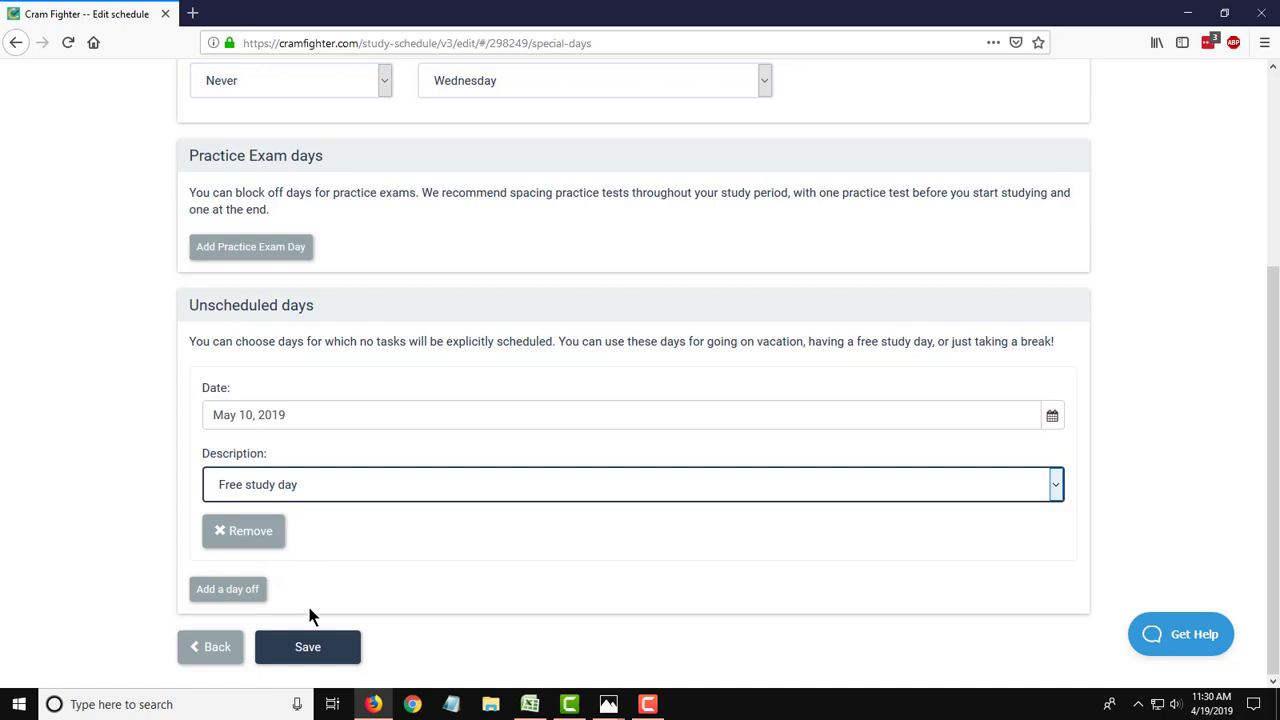
left_click(310, 648)
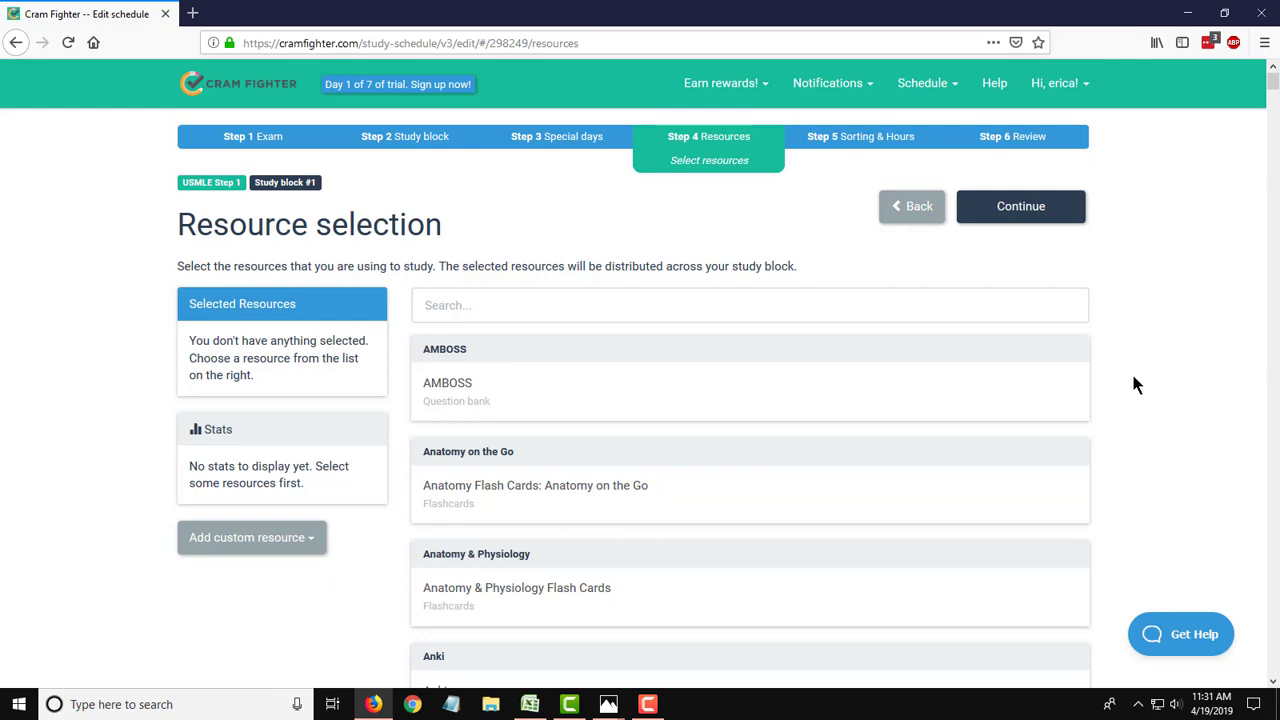
- Search the resources for "uworld", open the UWorld question bank, and check the UWorld questions column in the Excel schedule
left_click(852, 297)
type("uworld")
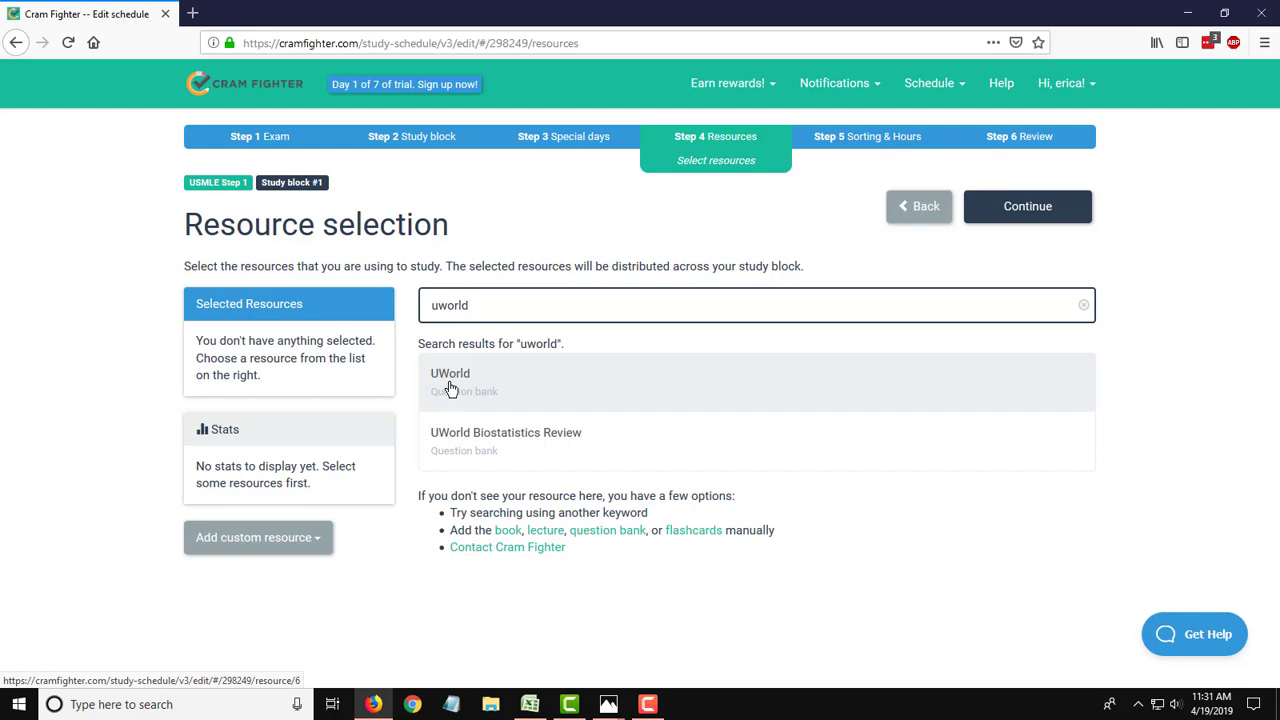
left_click(450, 388)
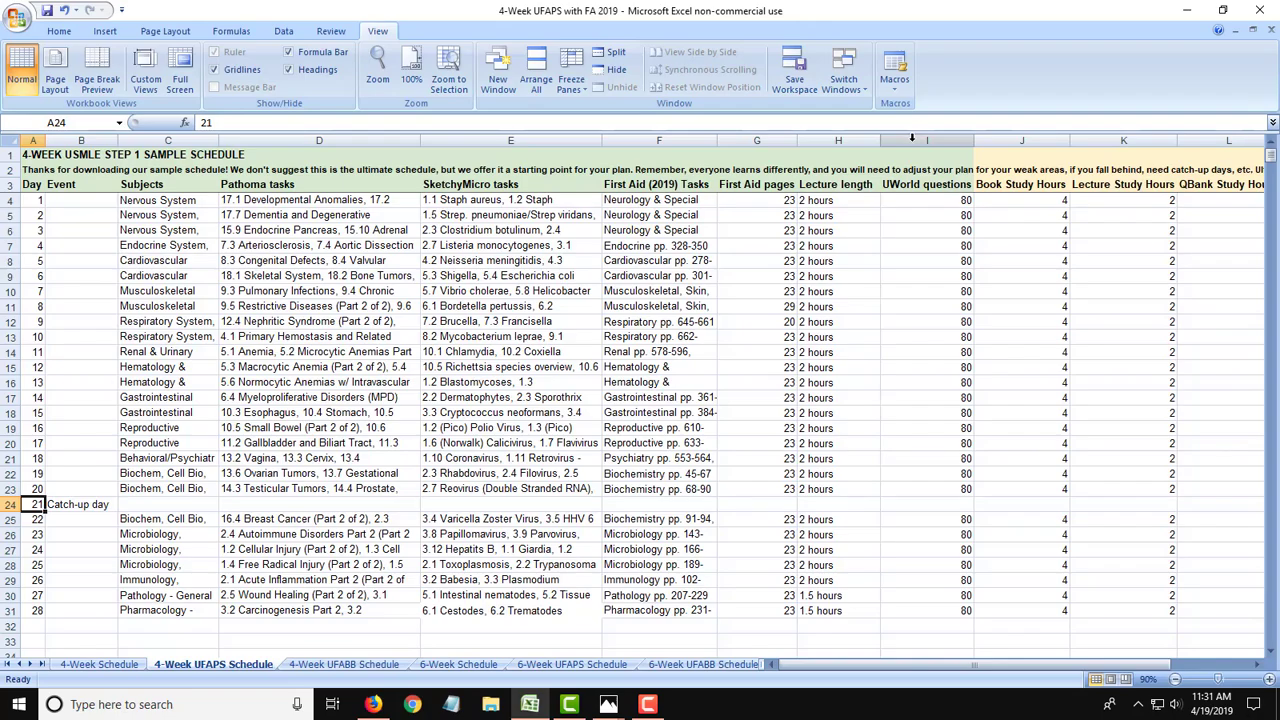
left_click(913, 140)
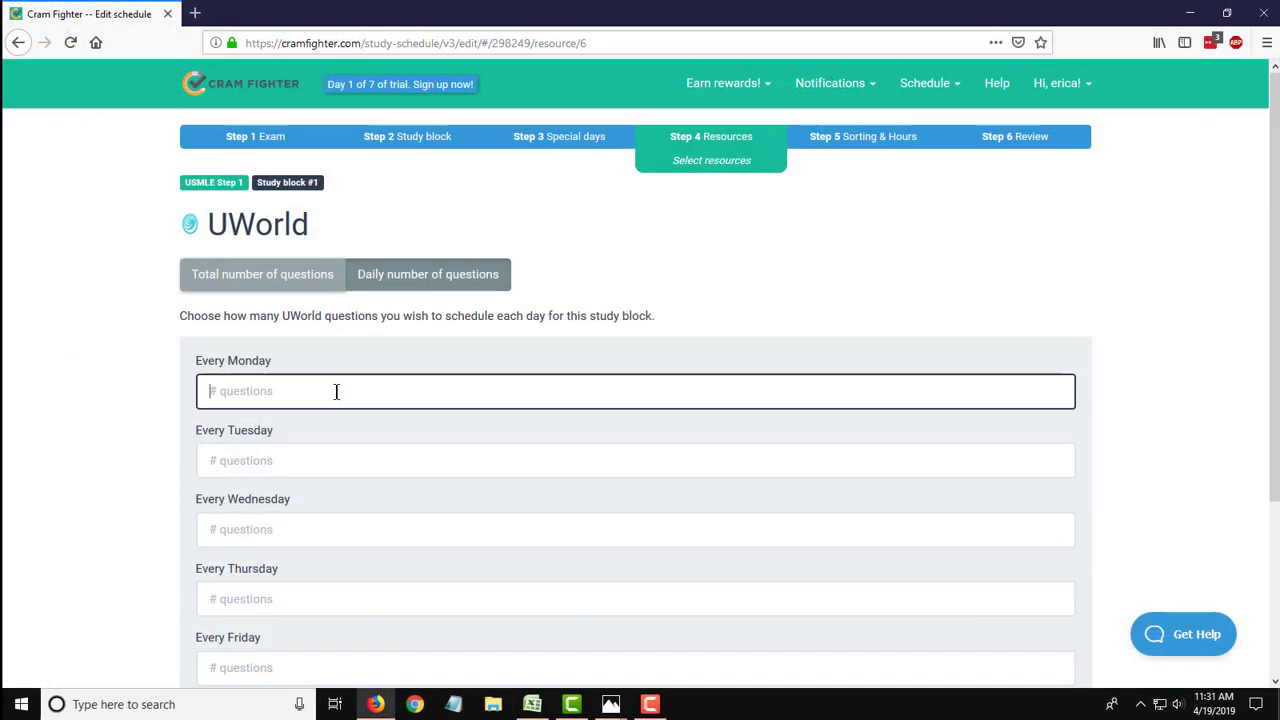
- Set the daily number of UWorld questions to 80 for every day from Monday to Sunday and add UWorld to the study block
type("80")
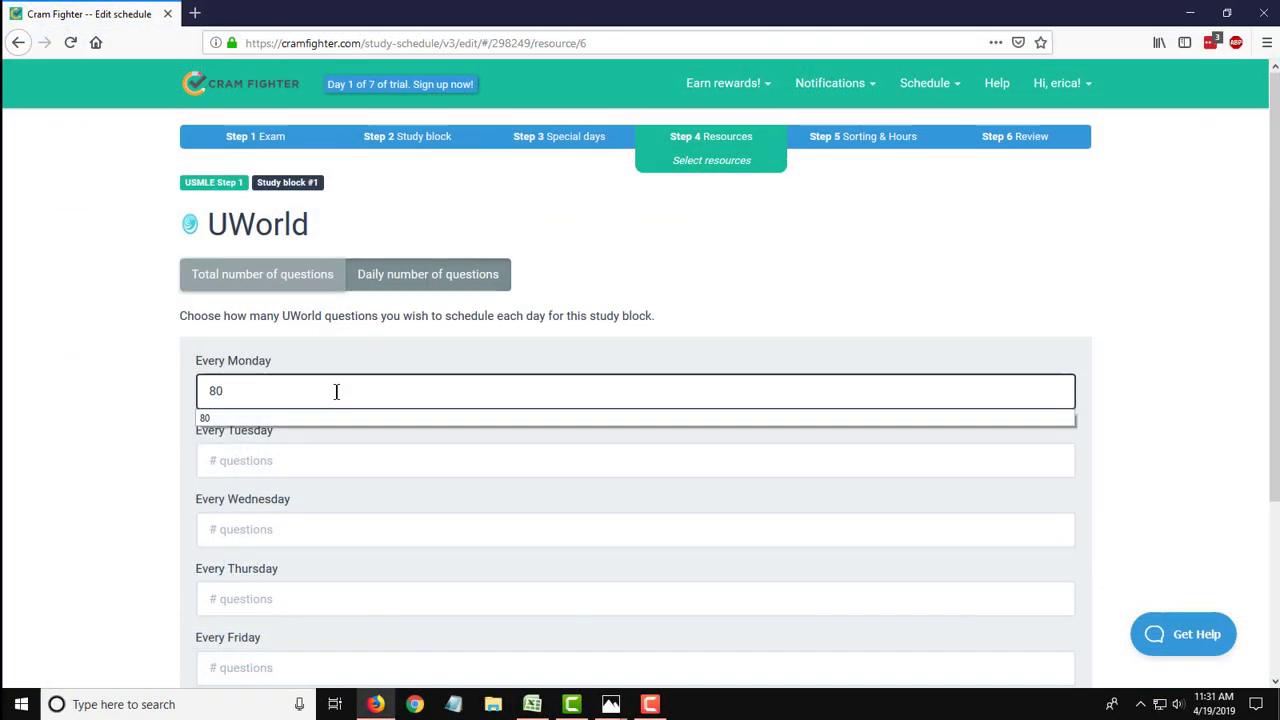
key("Tab")
type("80")
key("Tab")
type("80")
key("Tab")
type("80")
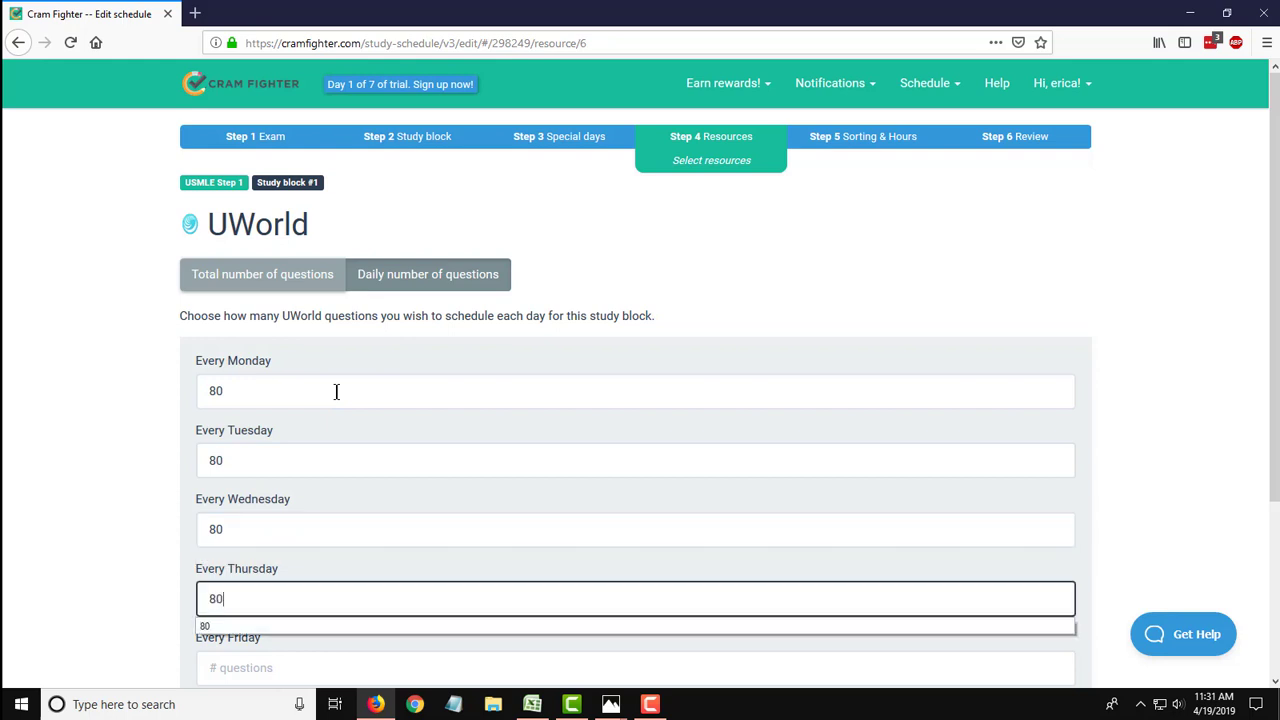
key("Tab")
type("80")
key("Tab")
type("80")
key("Tab")
type("8")
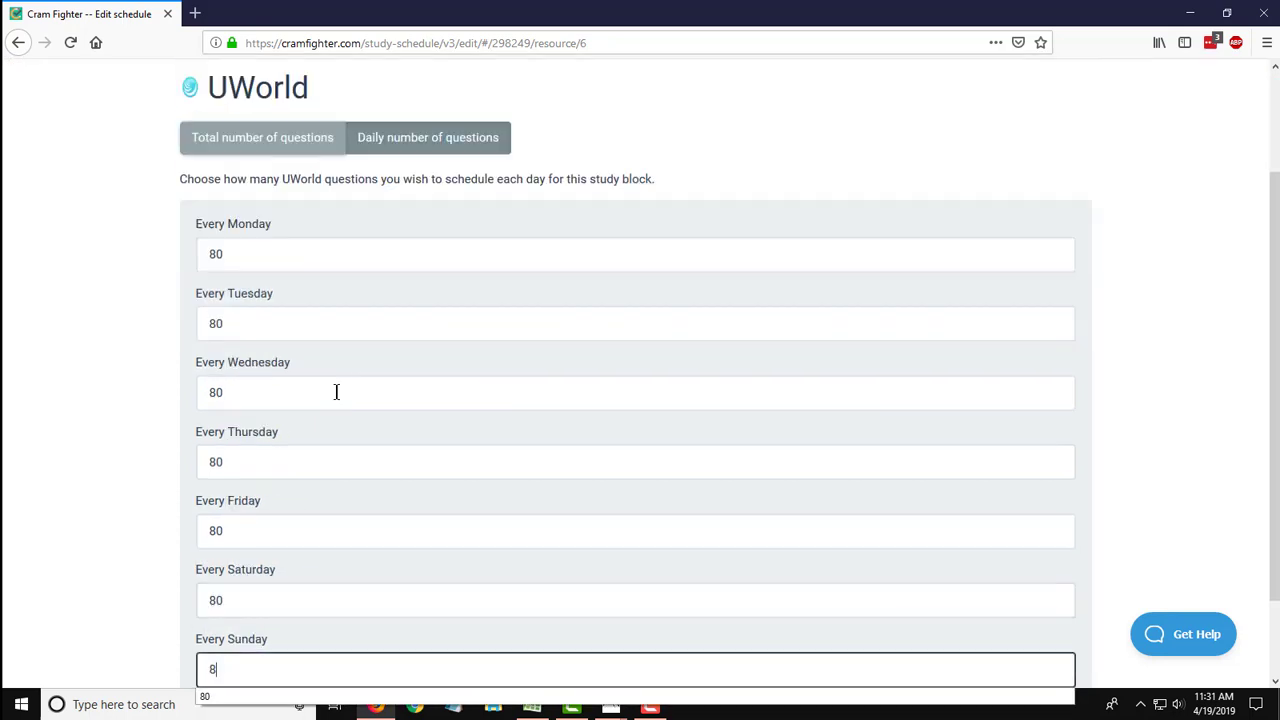
type("0")
scroll(336, 391, "down", 2)
left_click(310, 672)
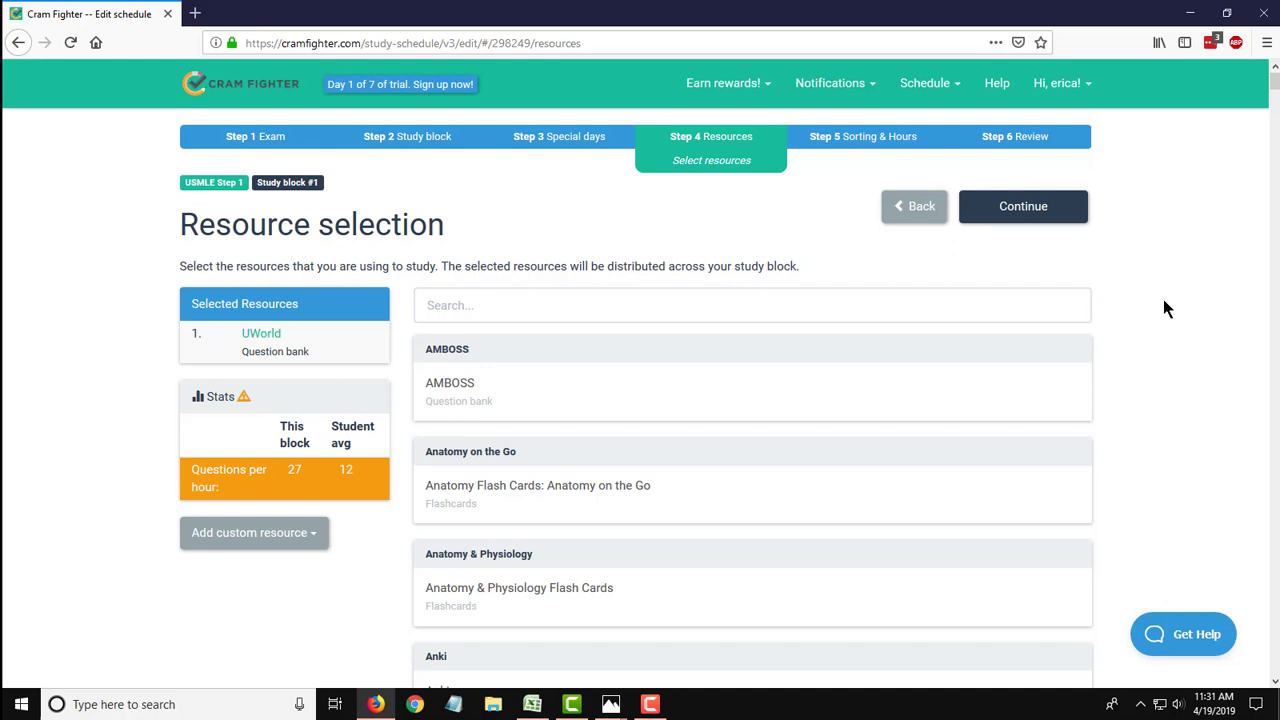
- Search the resources for "first aid" and open First Aid for the USMLE Step 1, 2019 edition
left_click(892, 304)
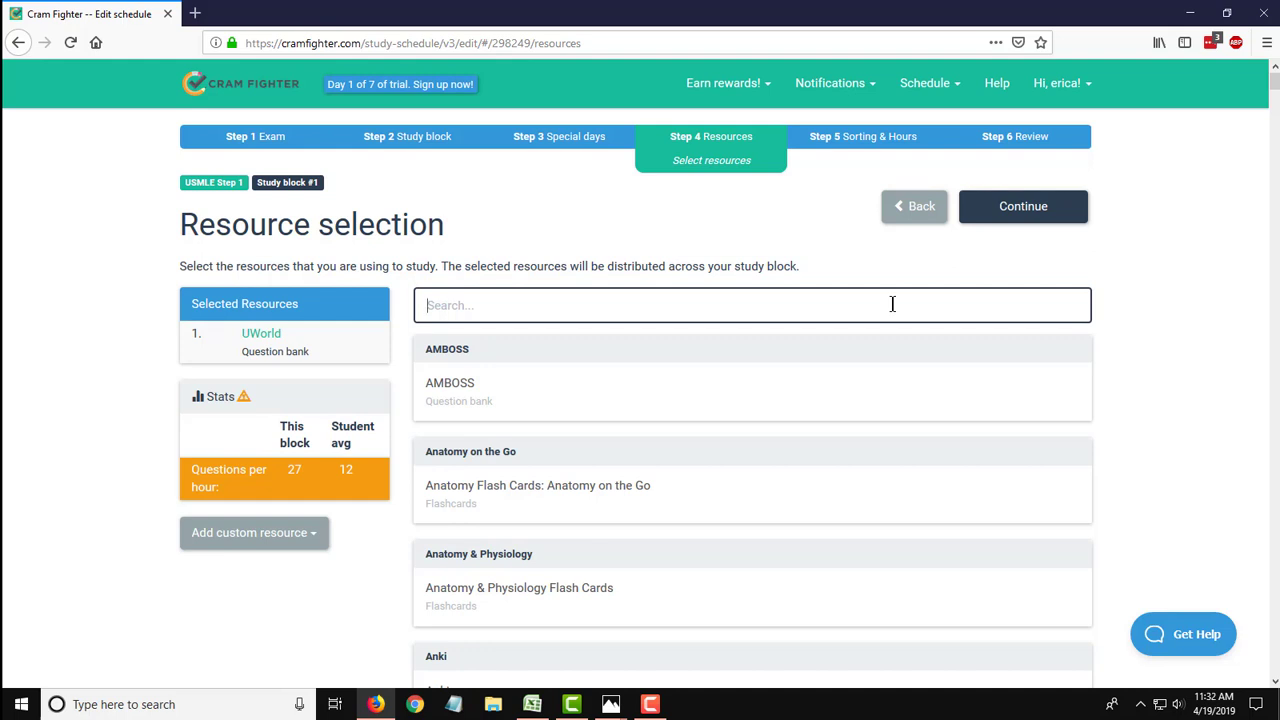
type("first aid")
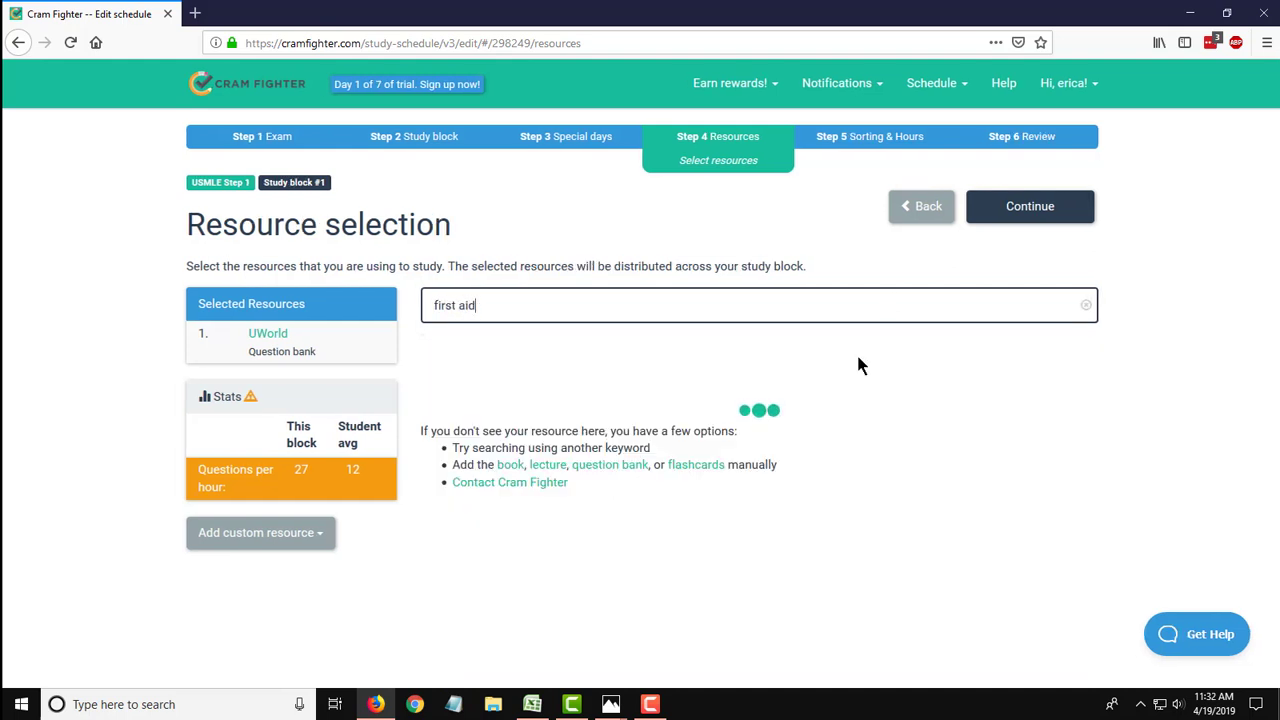
scroll(838, 443, "down", 2)
scroll(840, 445, "down", 5)
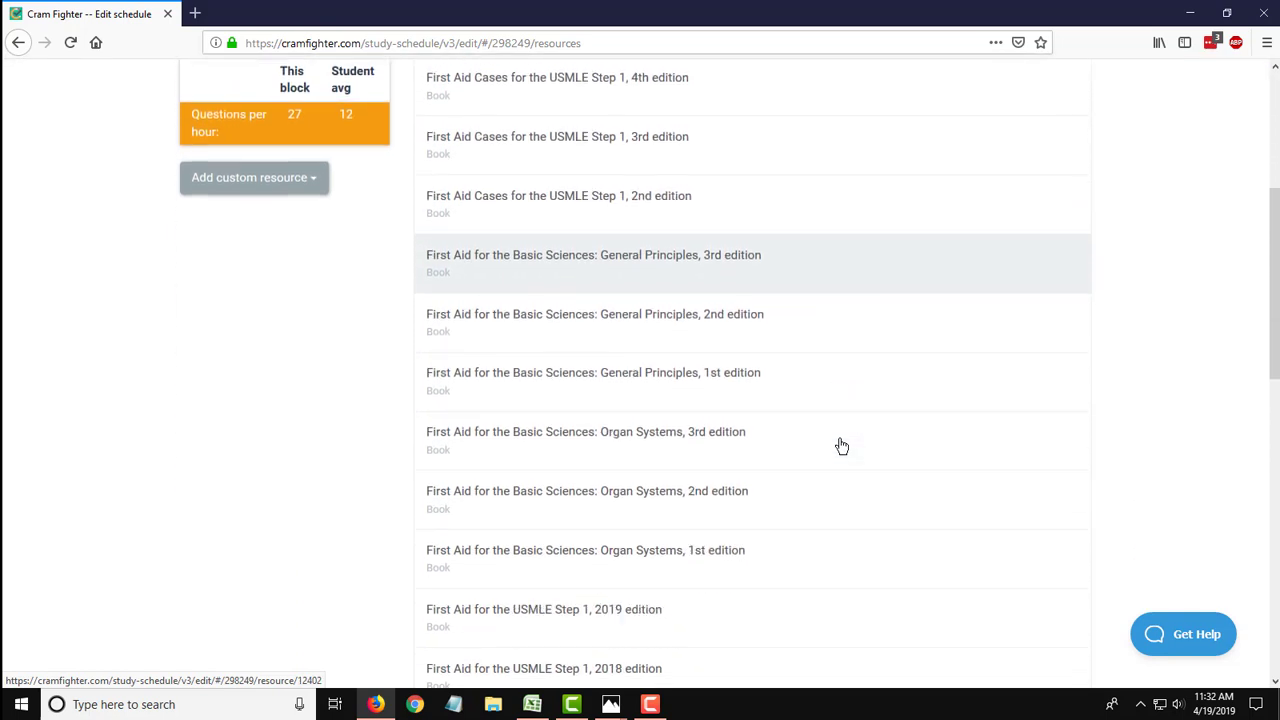
left_click(626, 305)
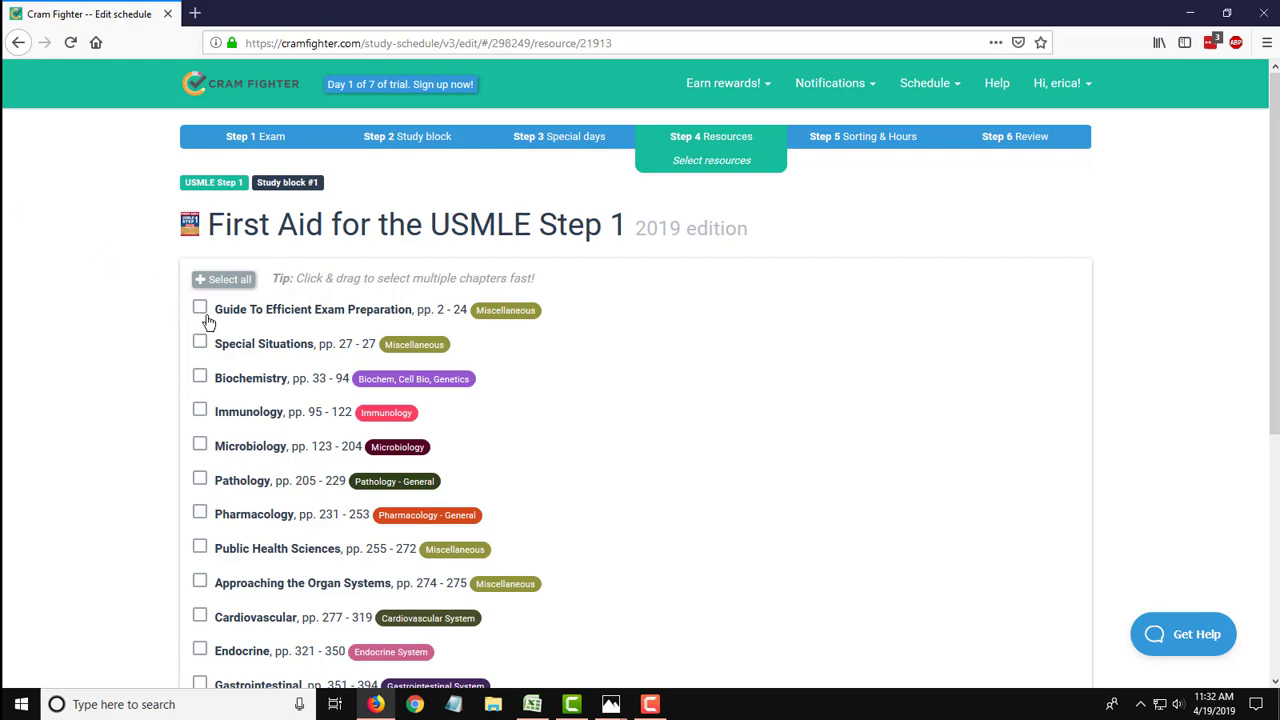
- Select all chapters of the First Aid 2019 edition and add the book to the selected resources
left_click(193, 343)
left_click(210, 280)
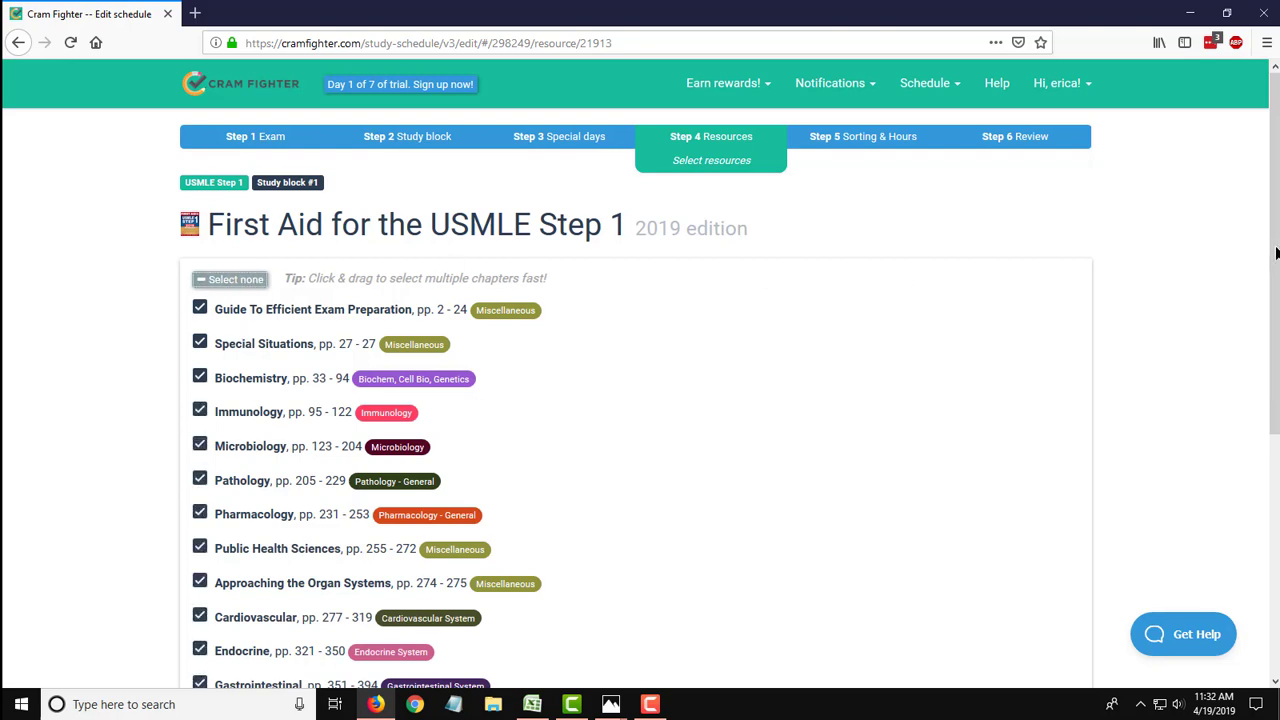
left_click_drag(1277, 258, 1248, 557)
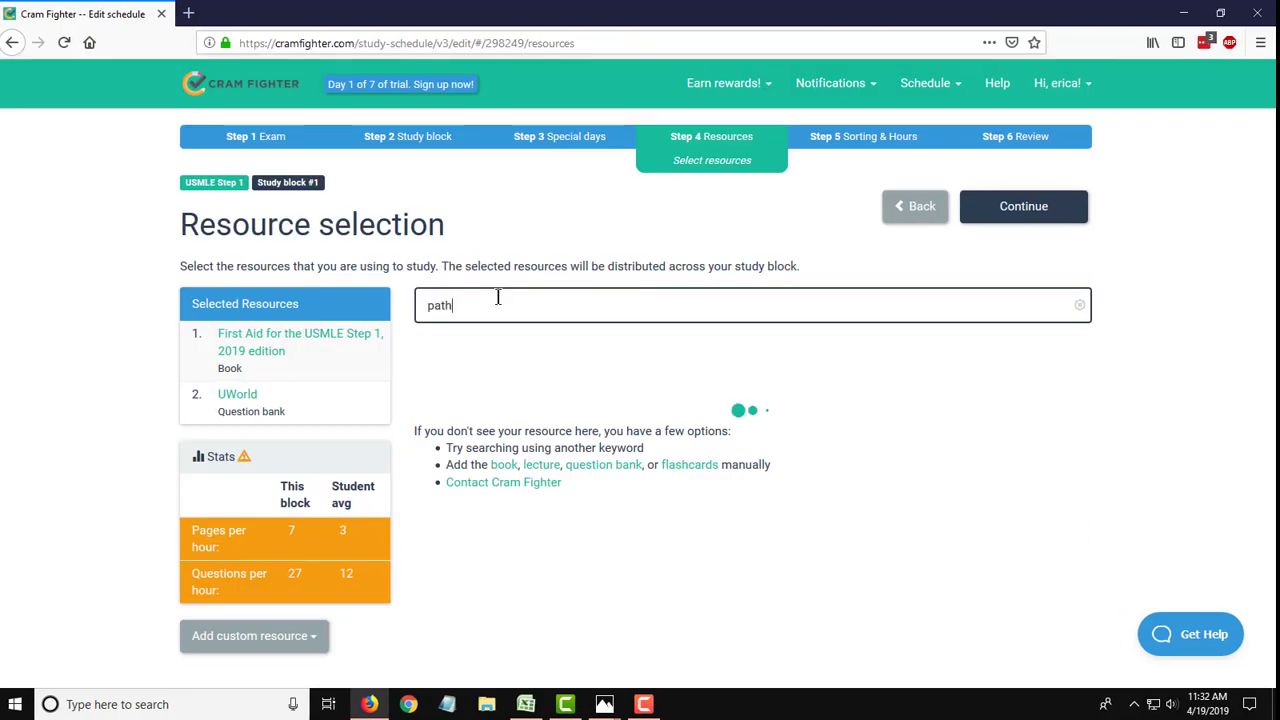
- Search the resources for "pathoma", and add the Pathoma lecture resource with all of its lectures selected
type("oma")
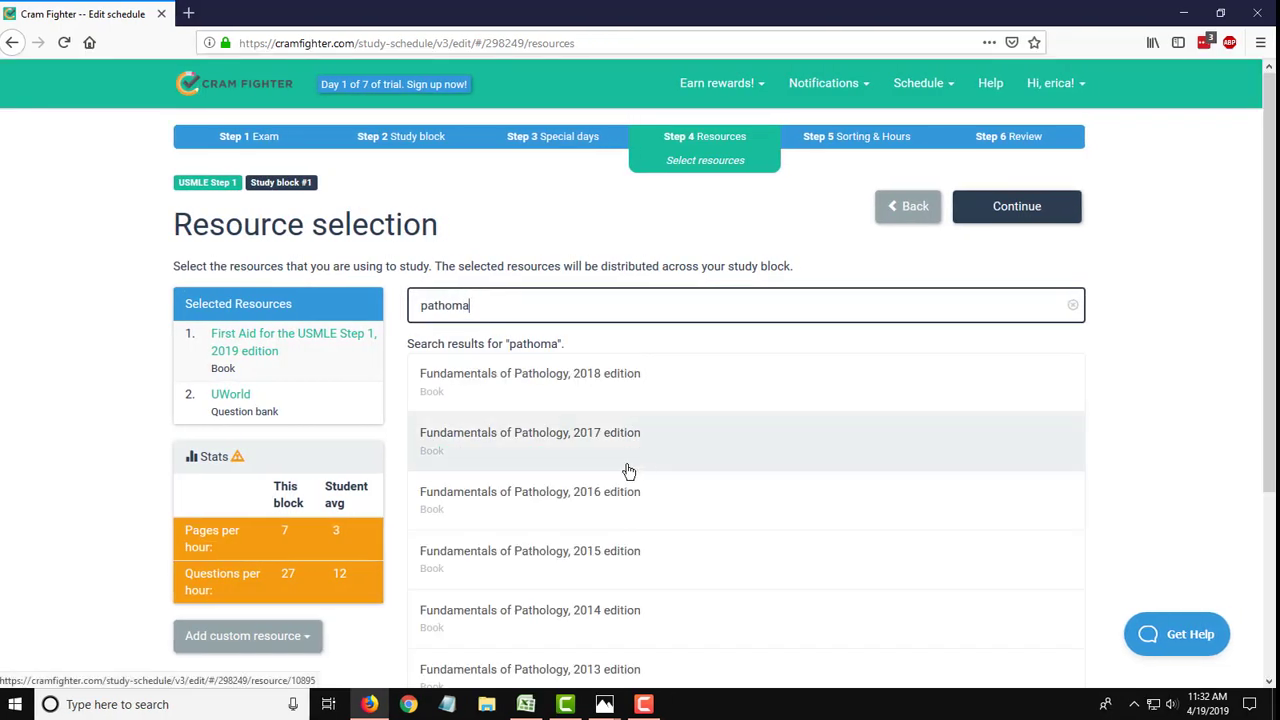
scroll(610, 500, "down", 5)
left_click(434, 562)
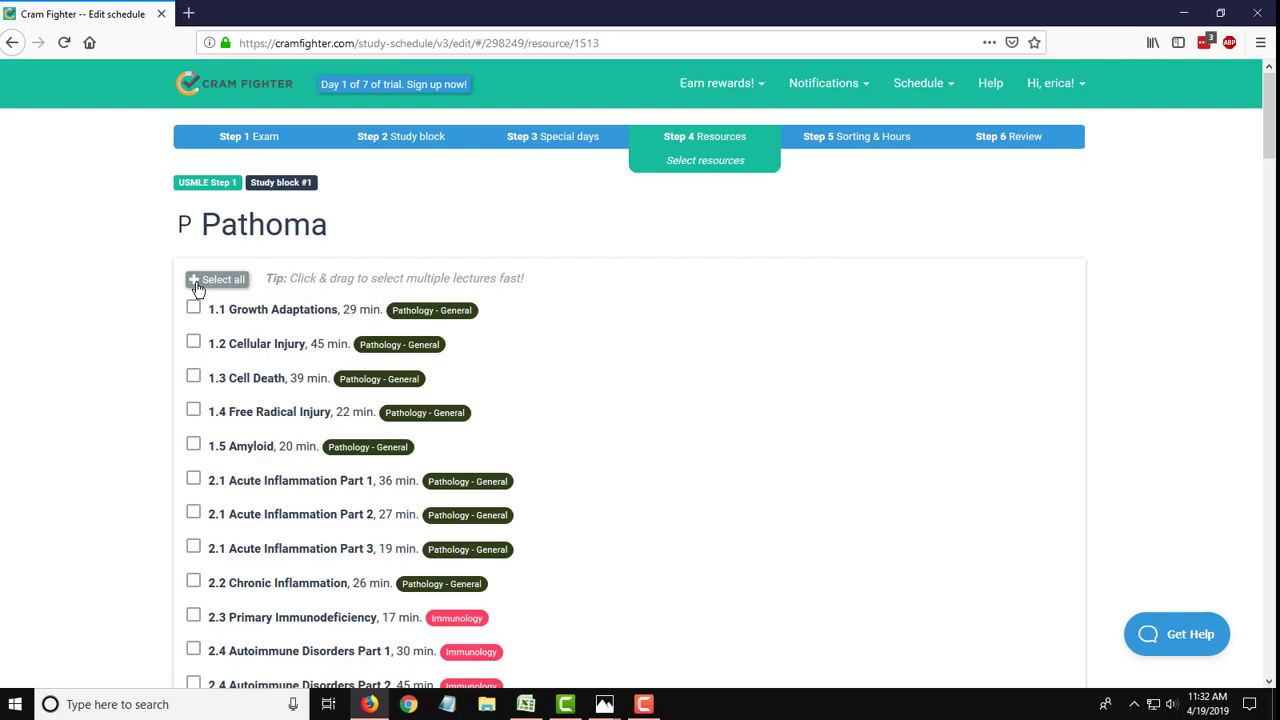
left_click(197, 283)
left_click_drag(1268, 150, 1249, 680)
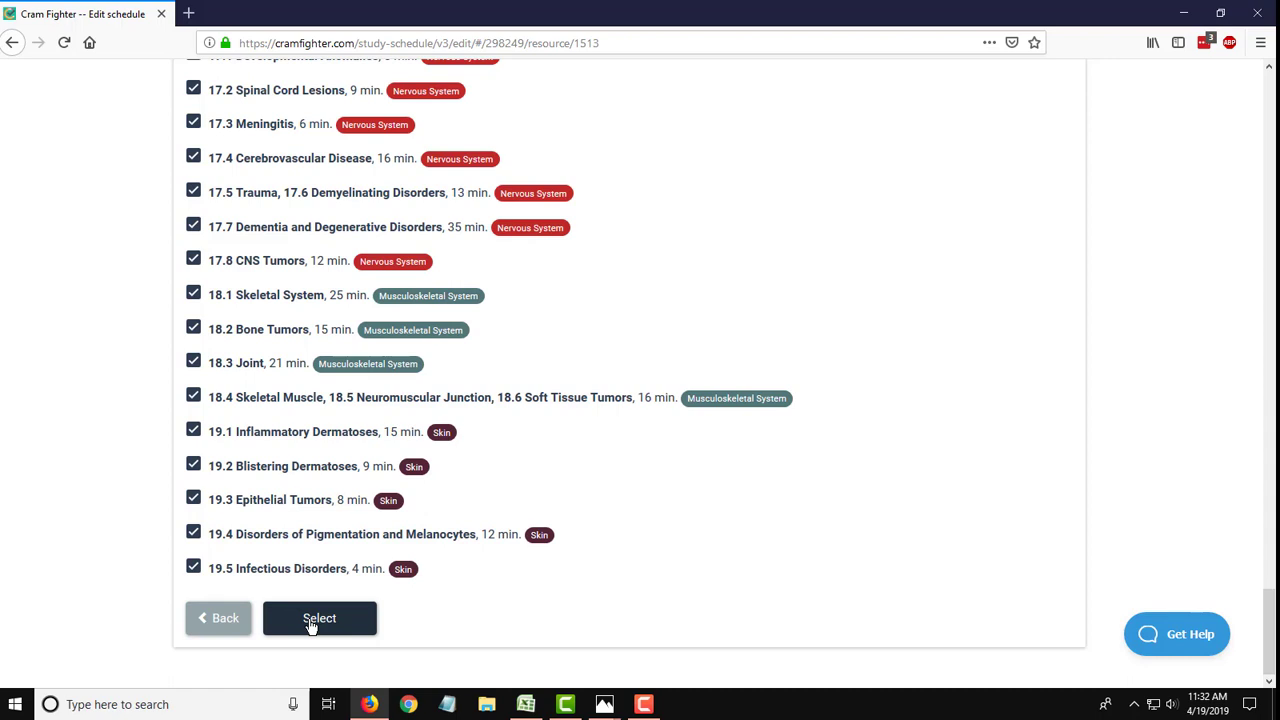
left_click(311, 618)
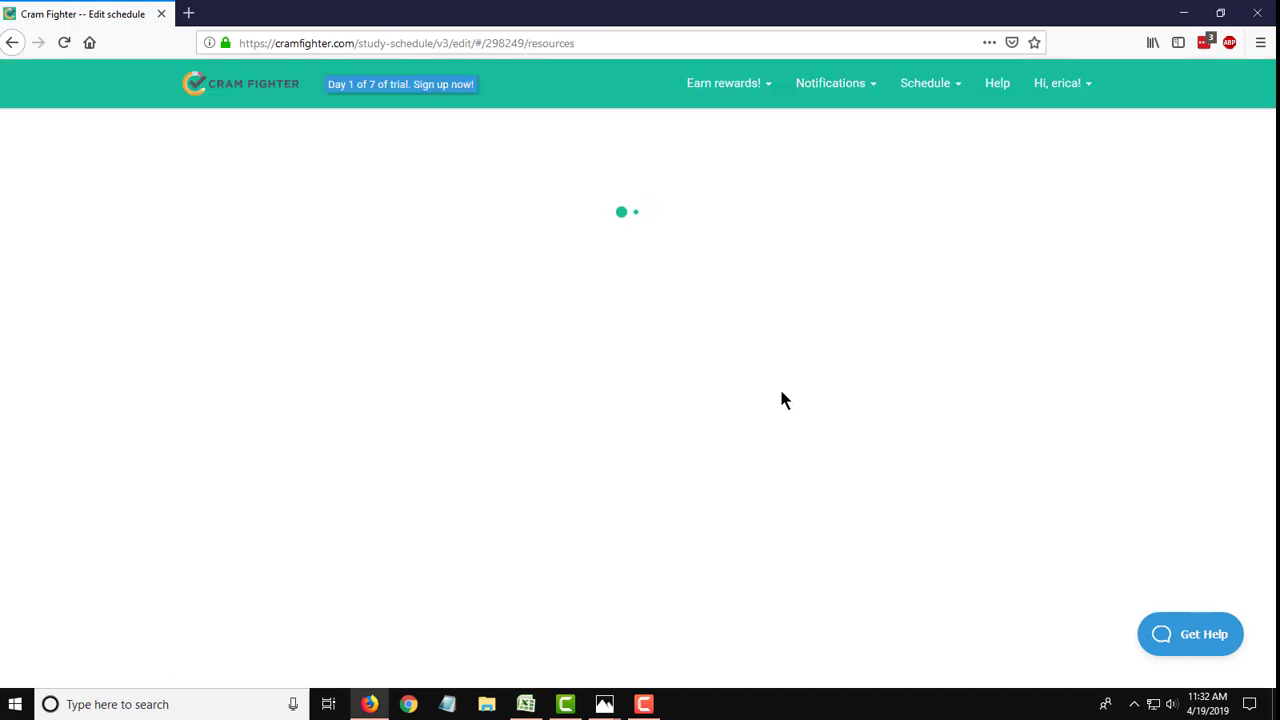
- Search the resources for "sketchymicro" and add the SketchyMicro lecture resource with all of its lectures selected
left_click(617, 308)
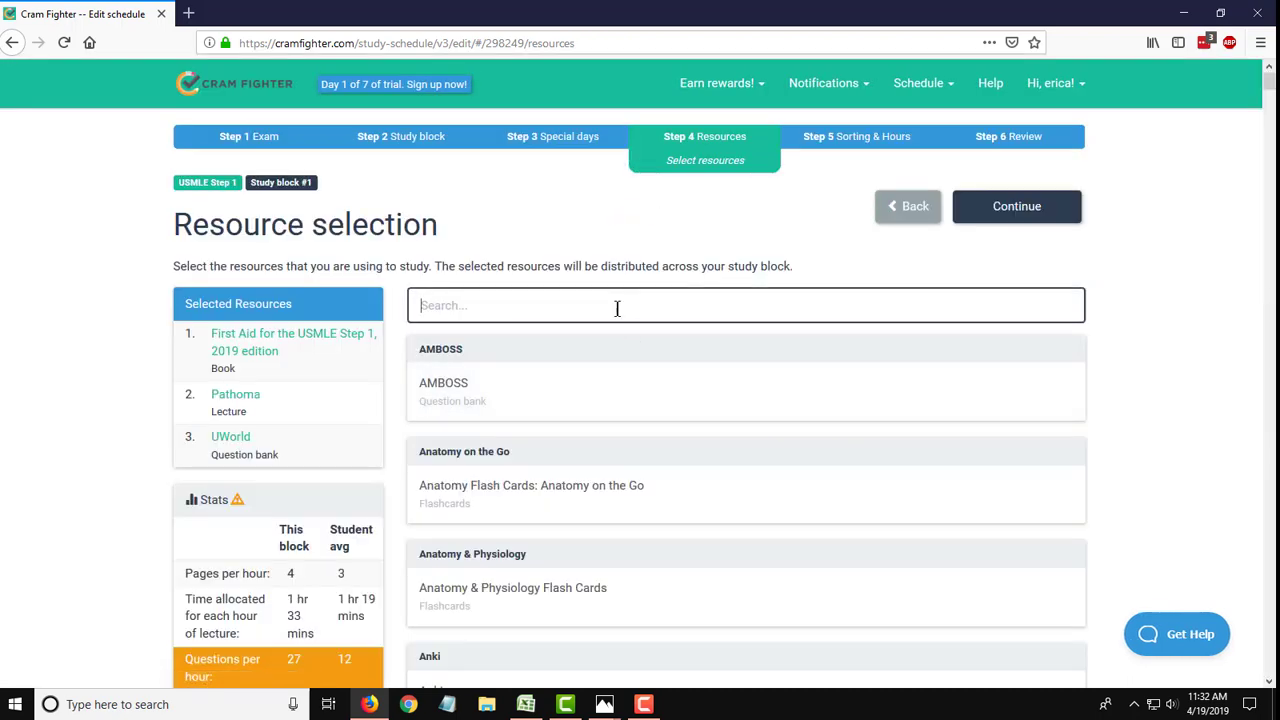
type("sketchymicro")
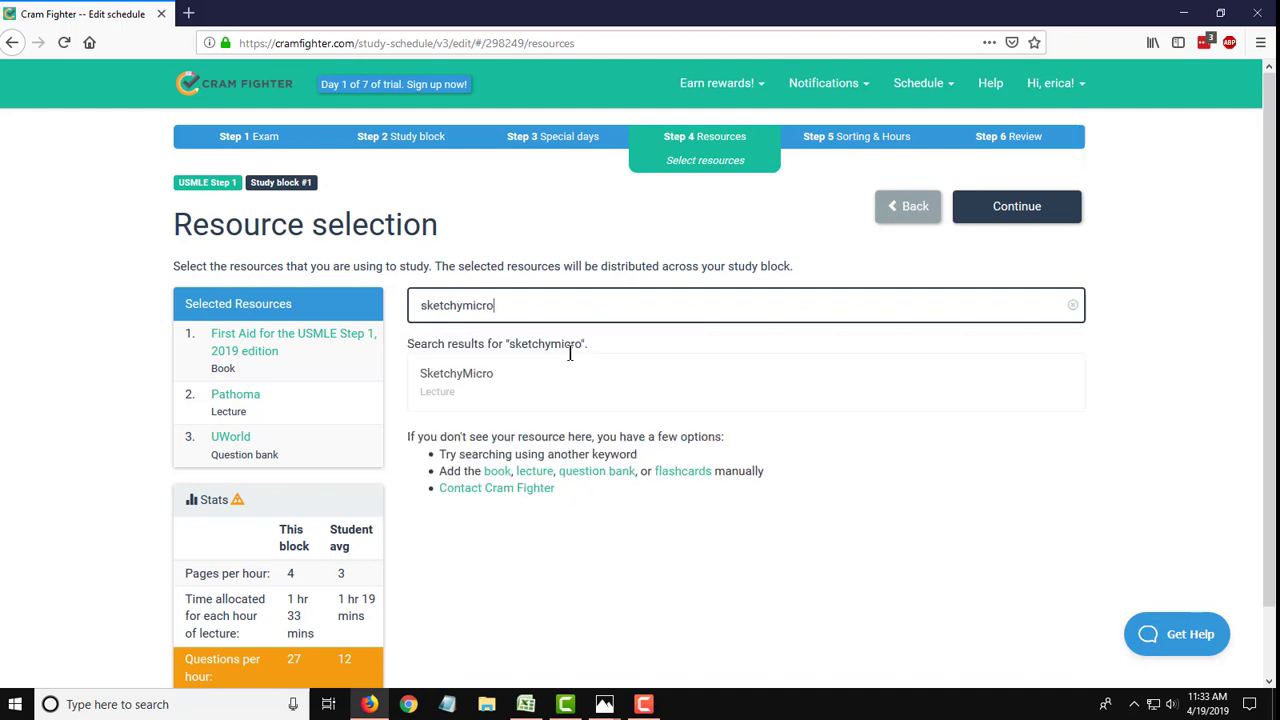
left_click(467, 382)
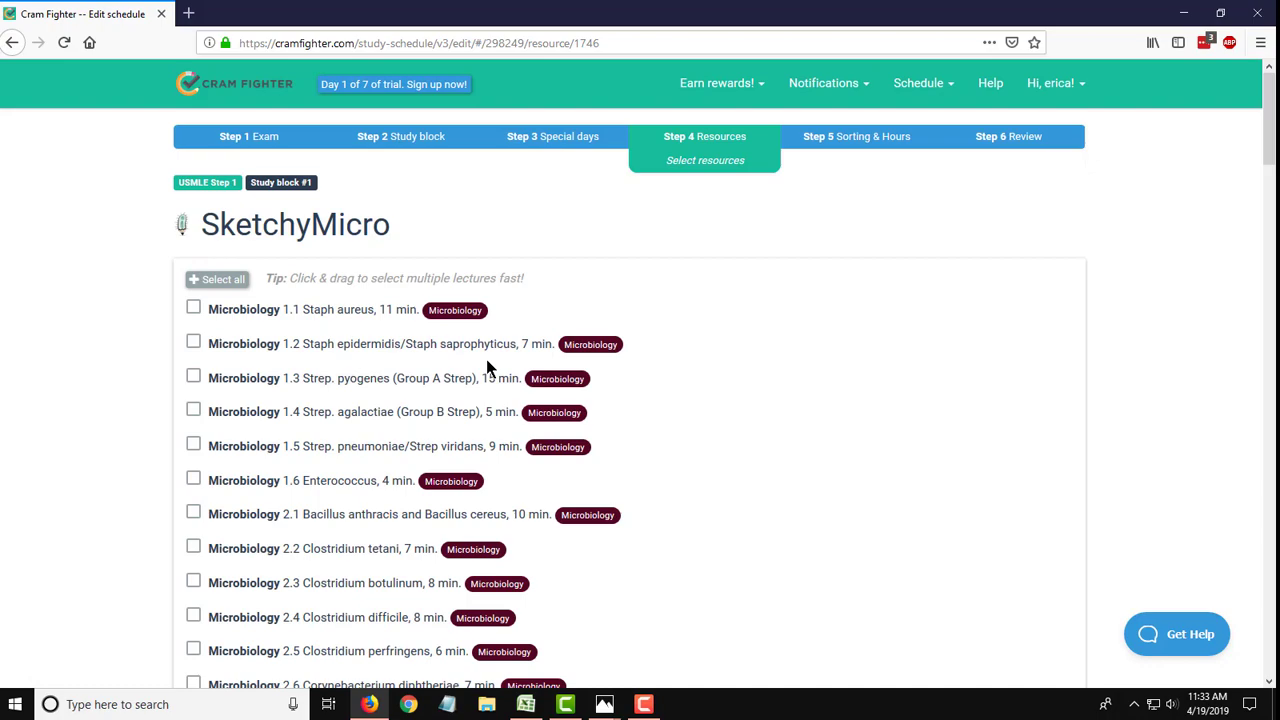
left_click(217, 280)
scroll(88, 340, "down", 10)
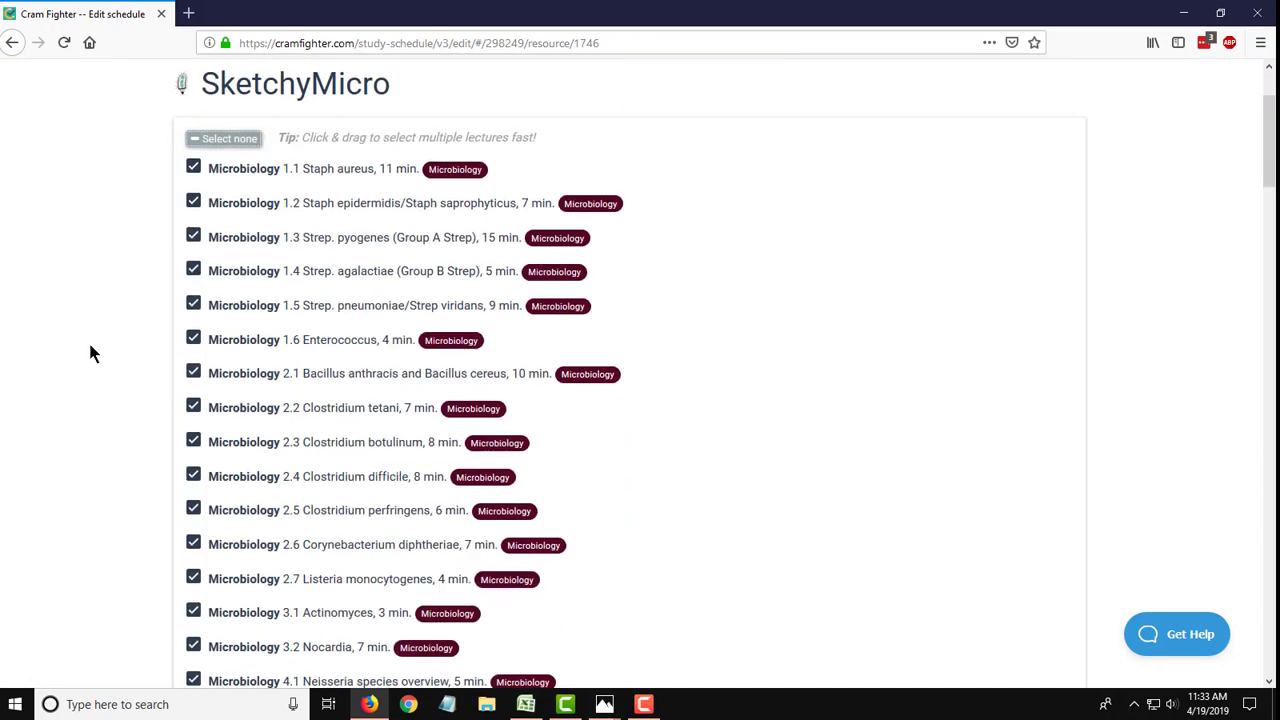
scroll(2, 660, "down", 20)
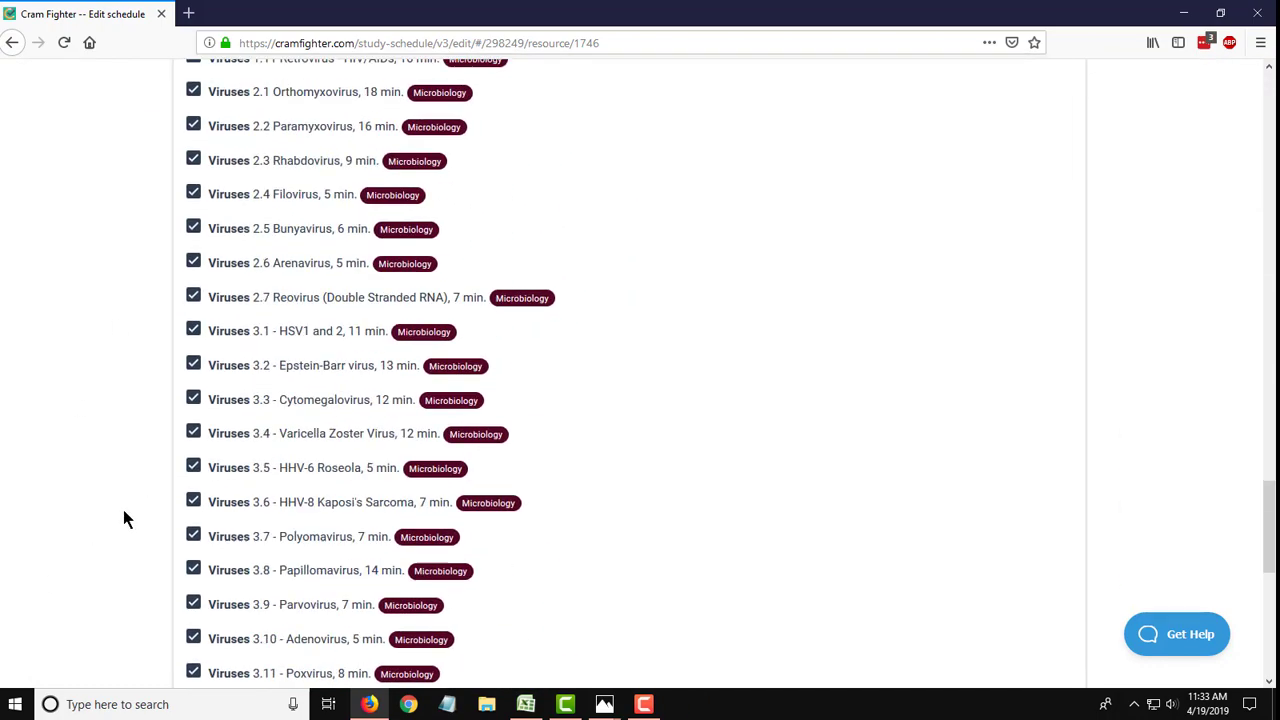
left_click(323, 621)
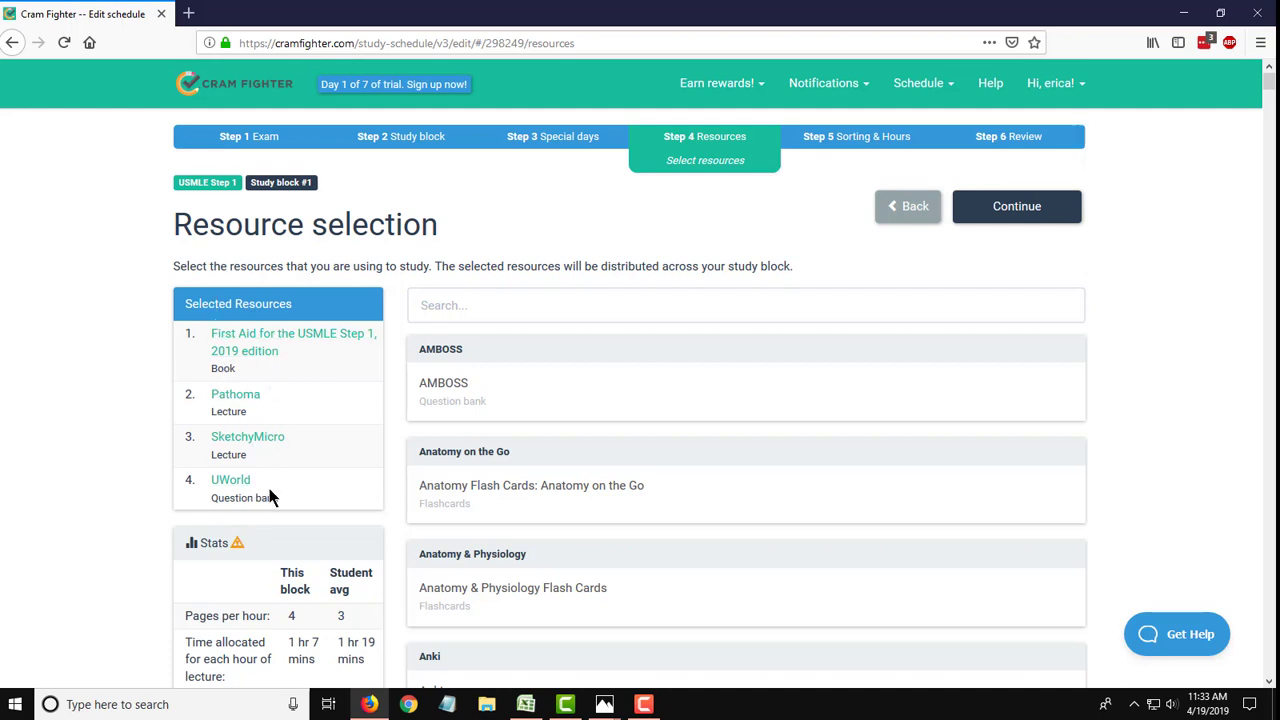
- Compare the study block's stats with the student averages, and continue to the sorting options
scroll(39, 412, "down", 3)
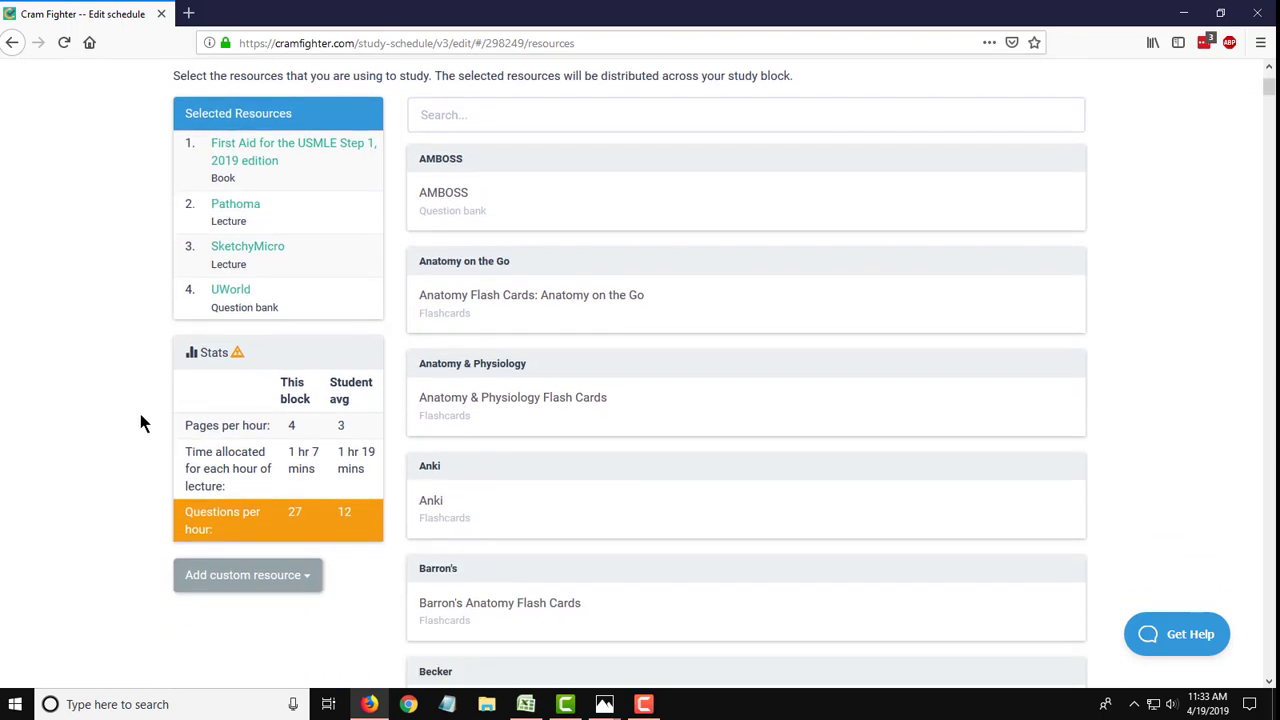
mouse_move(240, 355)
left_click_drag(351, 392, 331, 386)
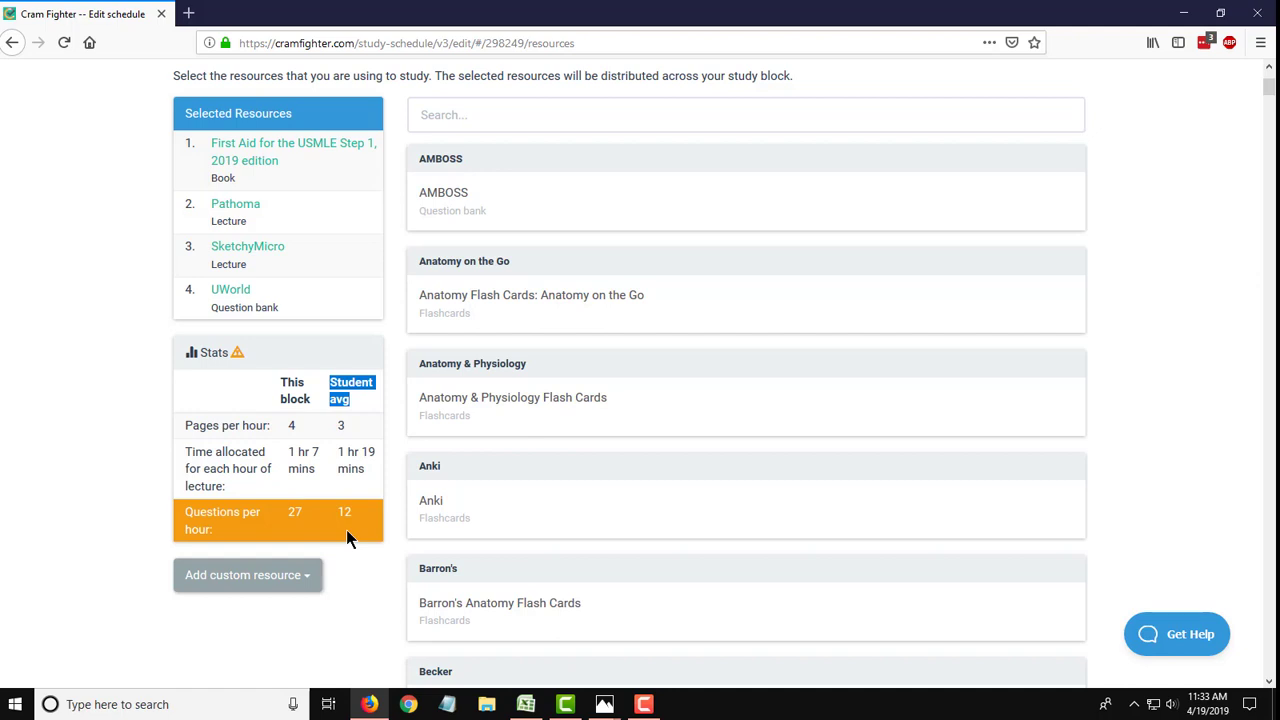
left_click(351, 565)
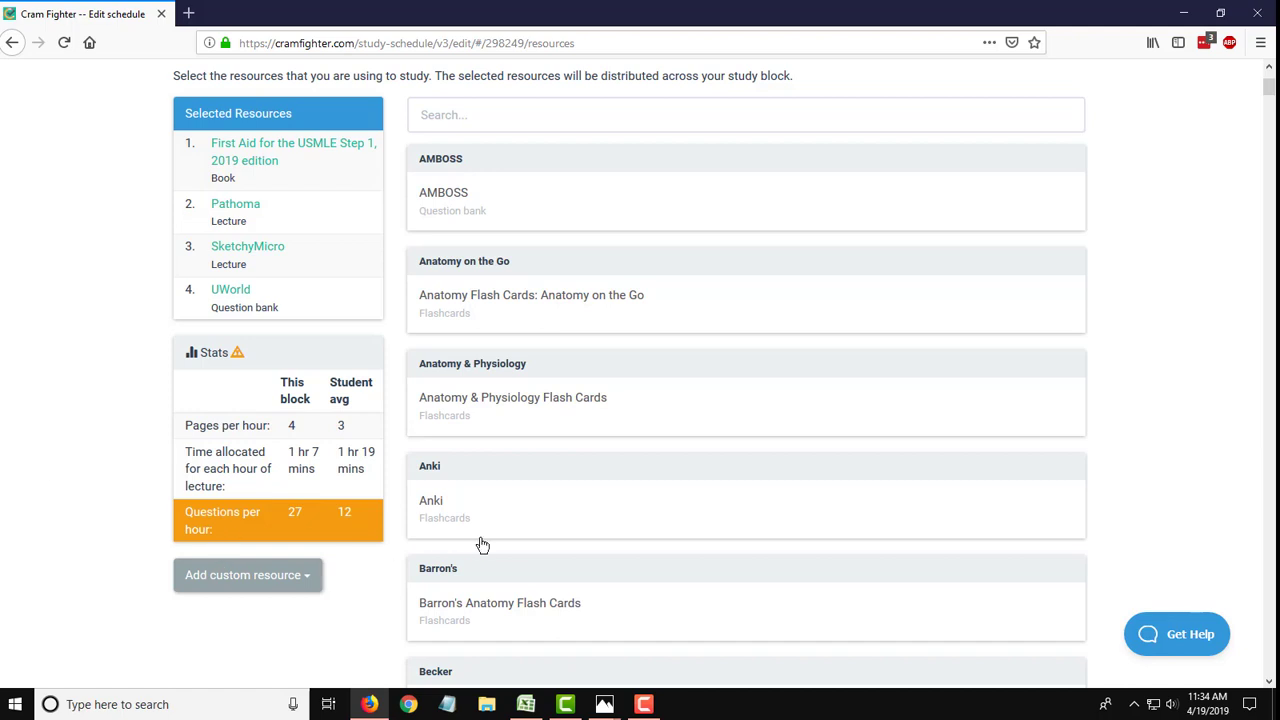
scroll(1152, 470, "up", 3)
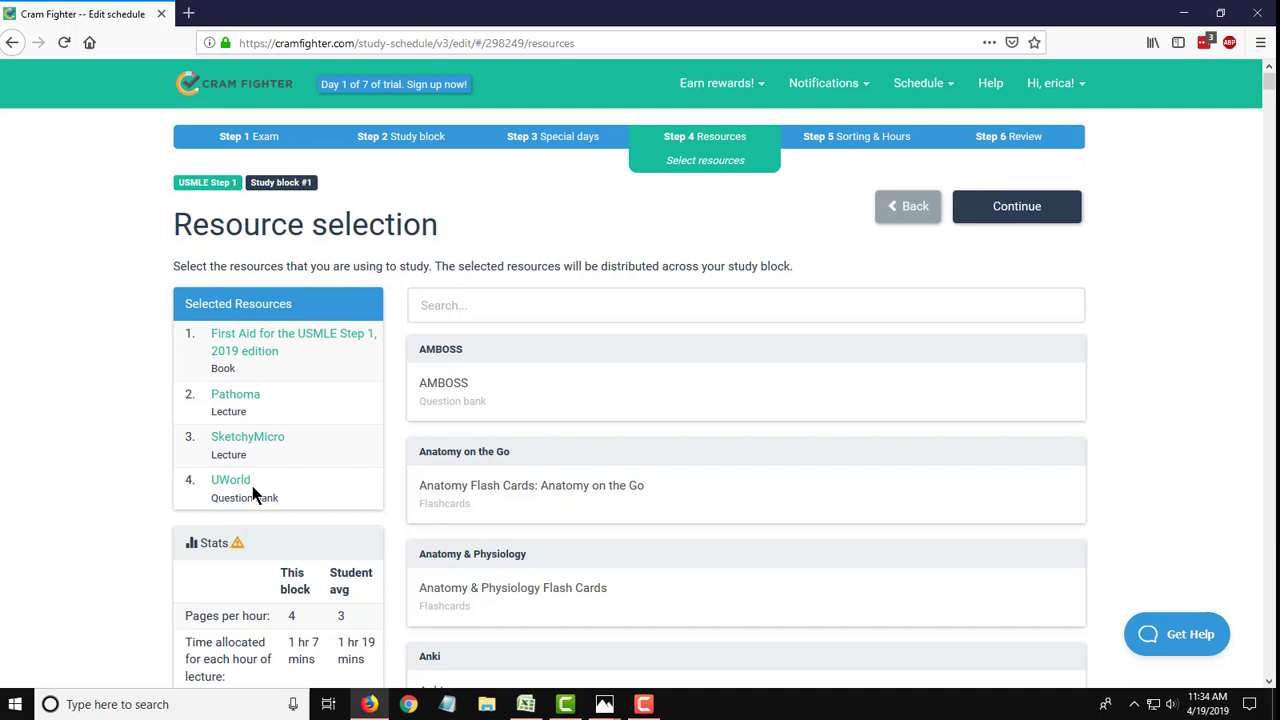
left_click(1012, 212)
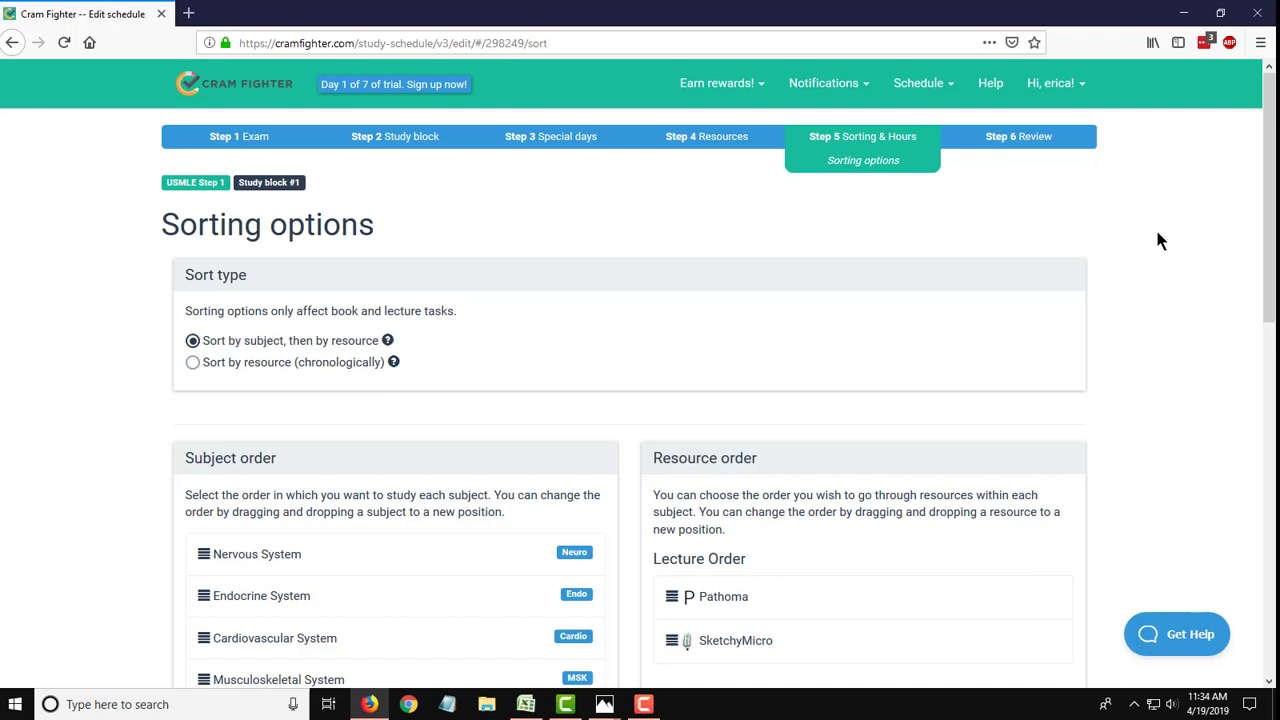
- Reorder the subjects so they start with Skin, Nervous System, Renal & Urinary System, Musculoskeletal System and Endocrine System, and save the sorting options
scroll(1158, 240, "down", 2)
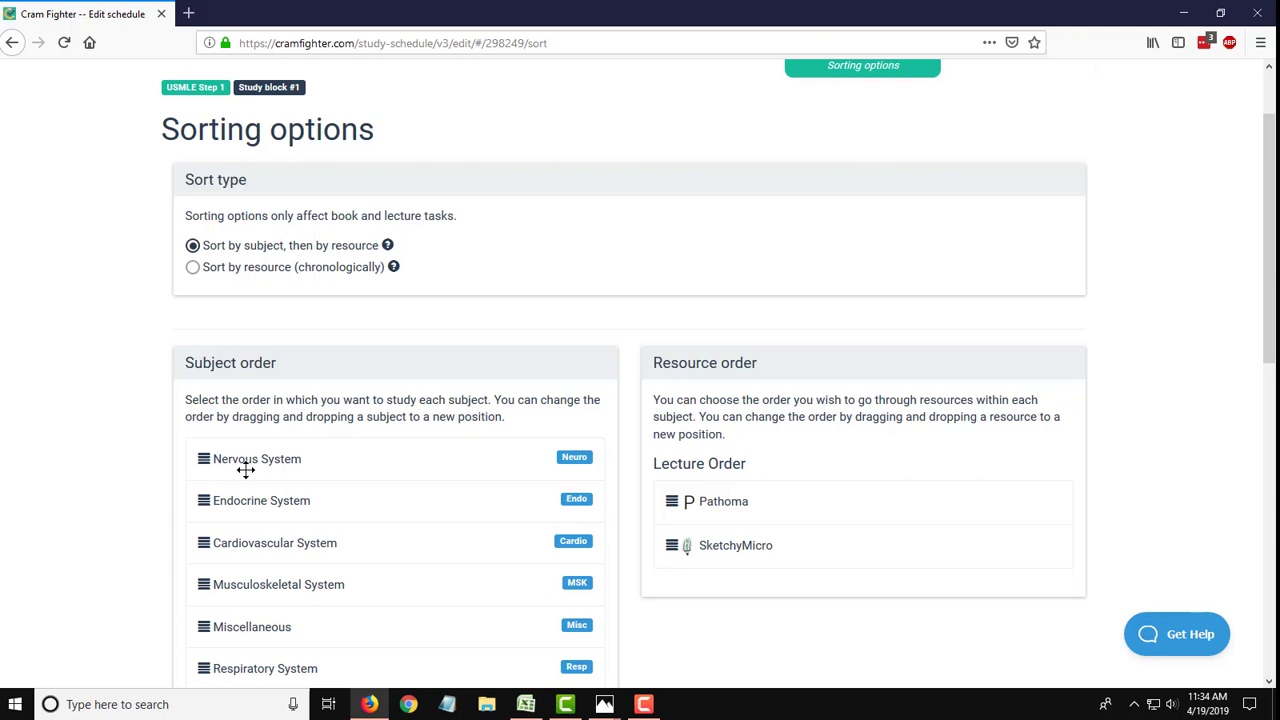
scroll(229, 597, "down", 2)
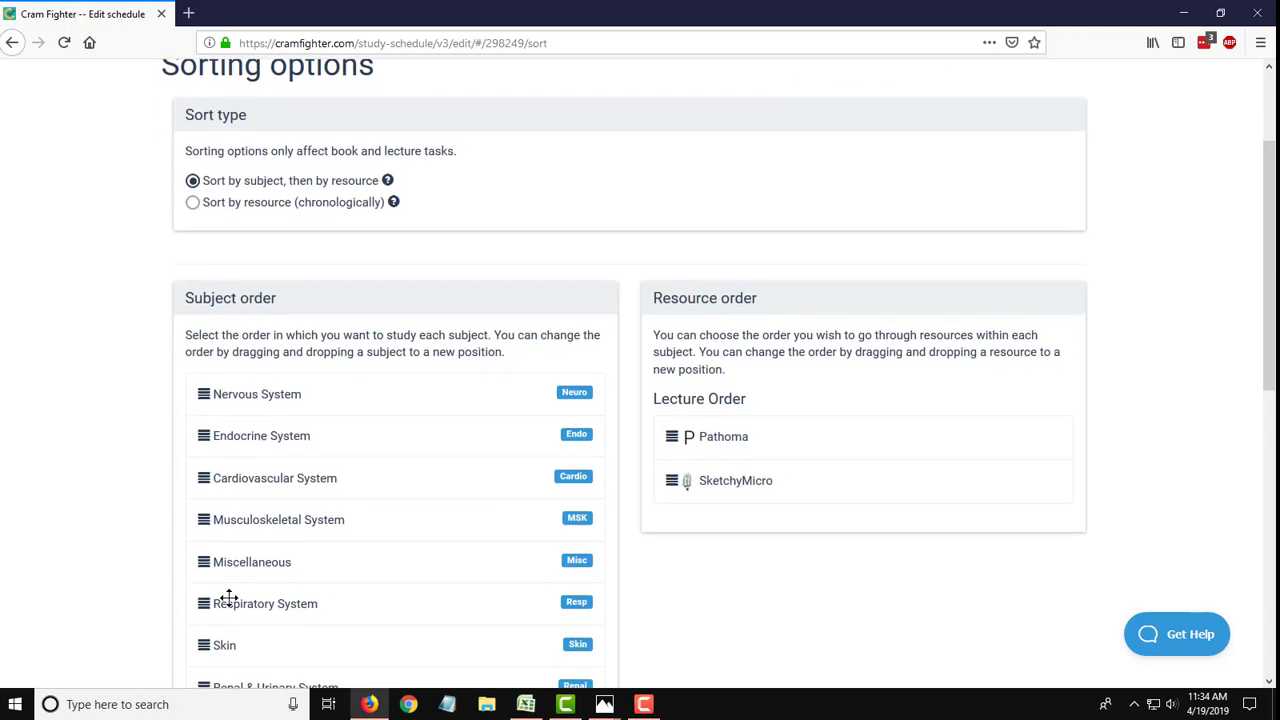
left_click_drag(201, 616, 206, 362)
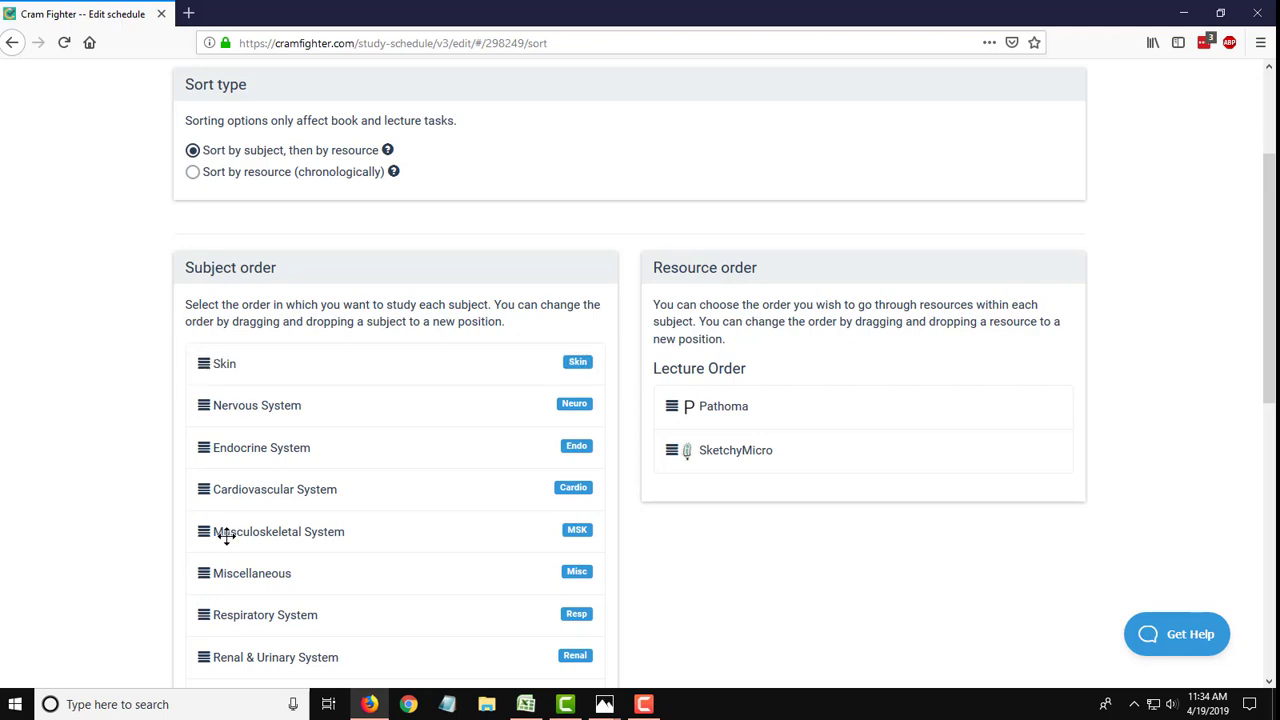
left_click_drag(200, 531, 189, 398)
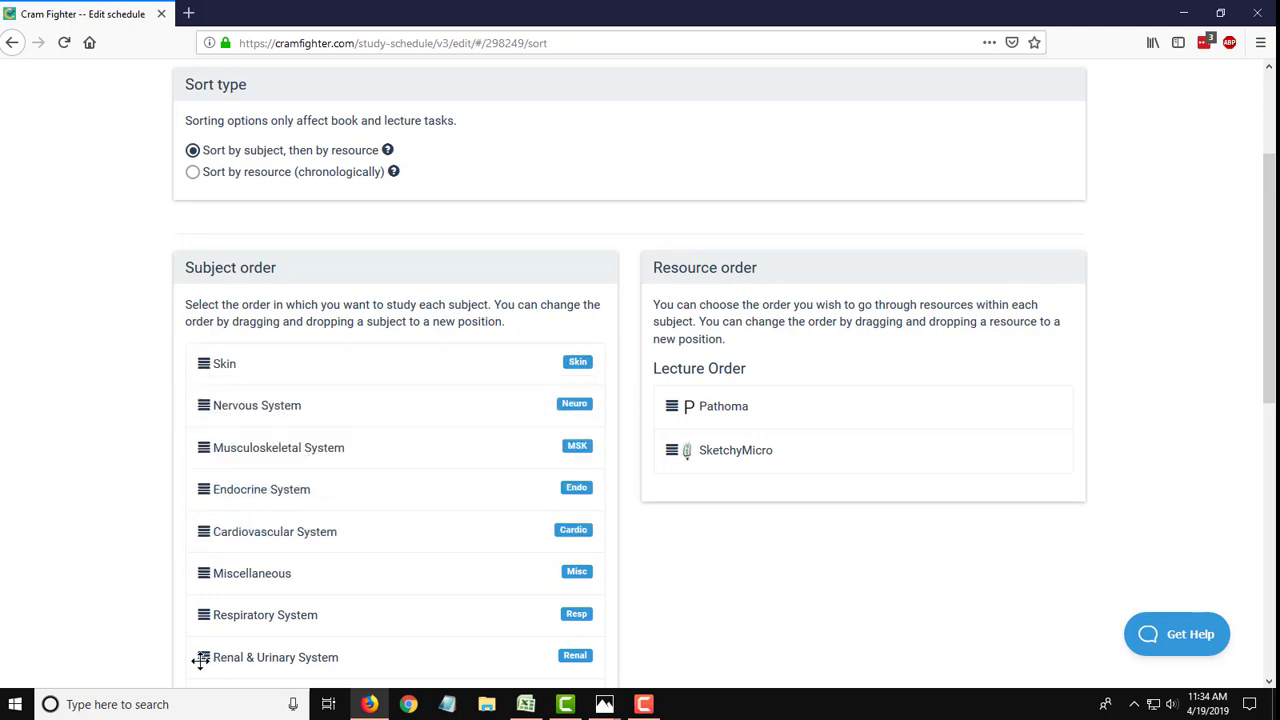
left_click_drag(200, 658, 215, 443)
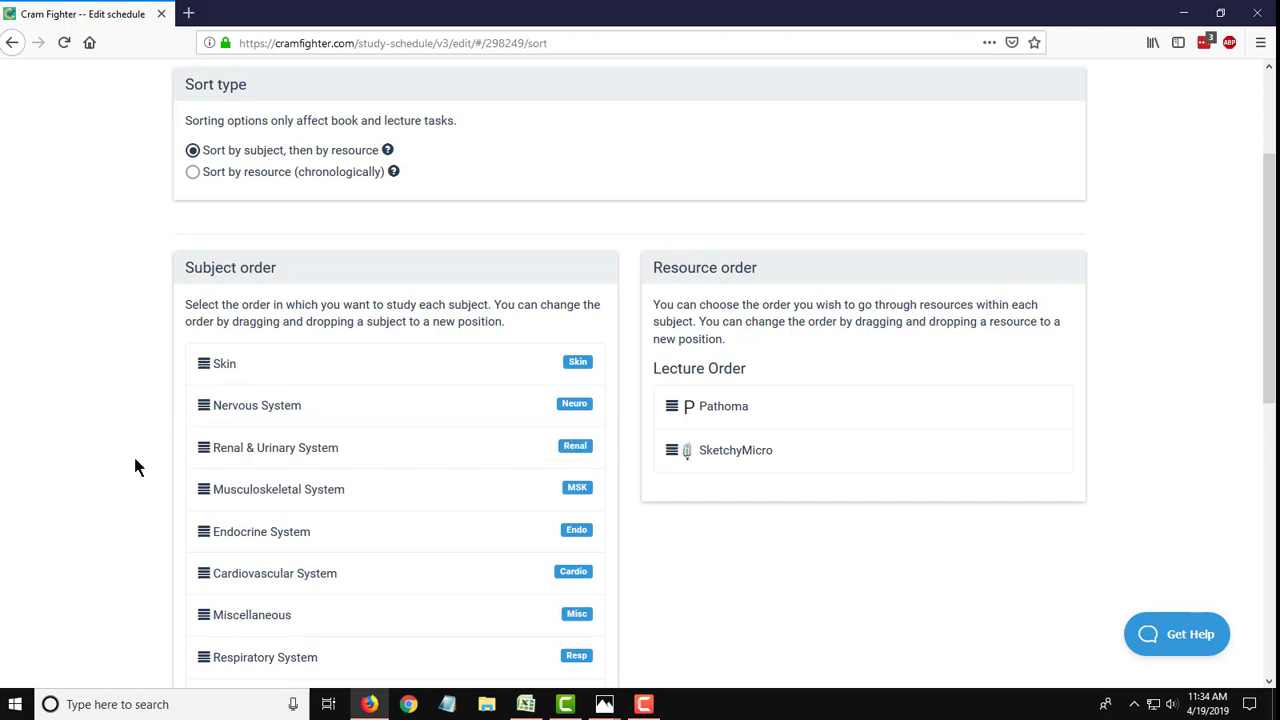
scroll(138, 467, "down", 7)
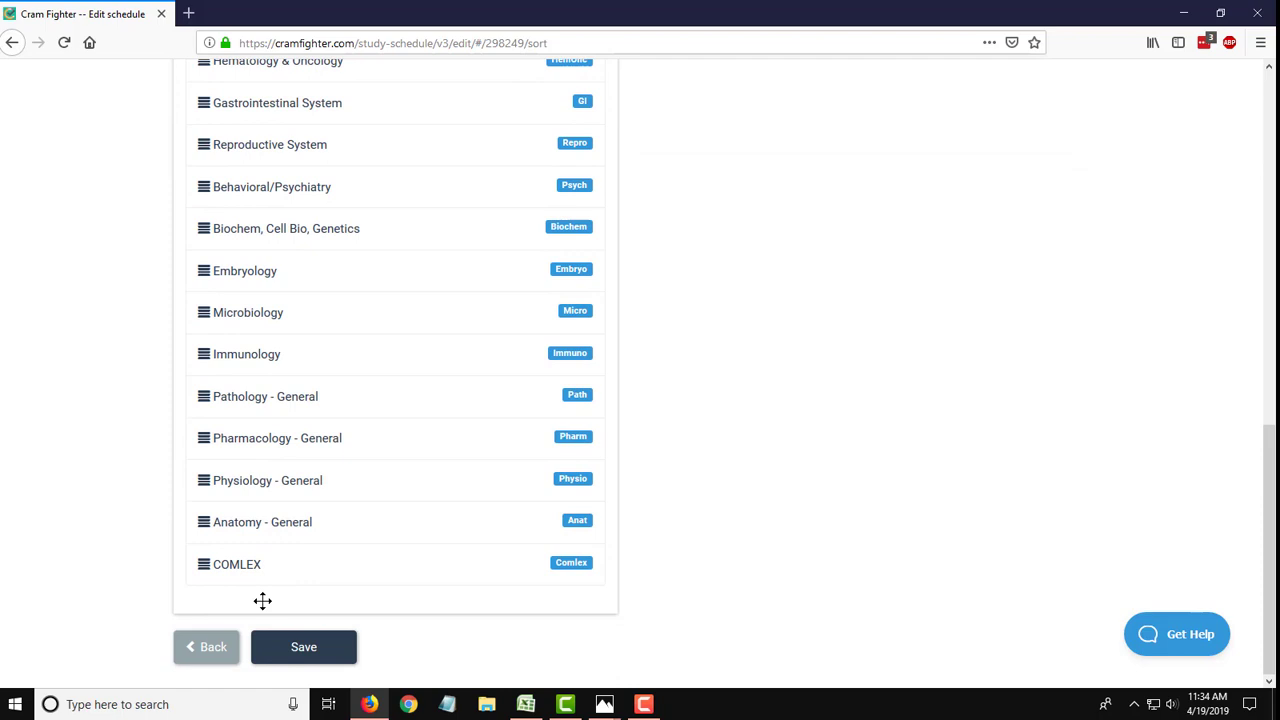
left_click(292, 657)
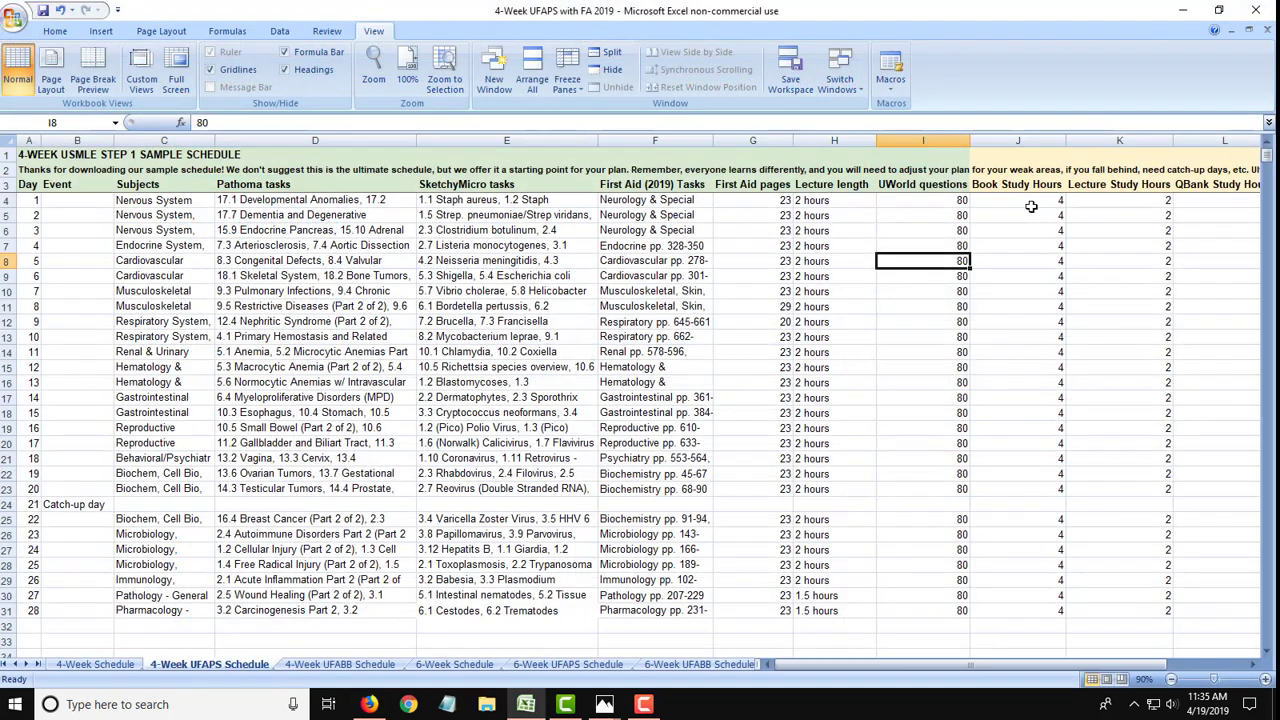
- Check the book, lecture and QBank study hours for day 1 in the Excel sample schedule, and return to Cram Fighter
left_click(1030, 205)
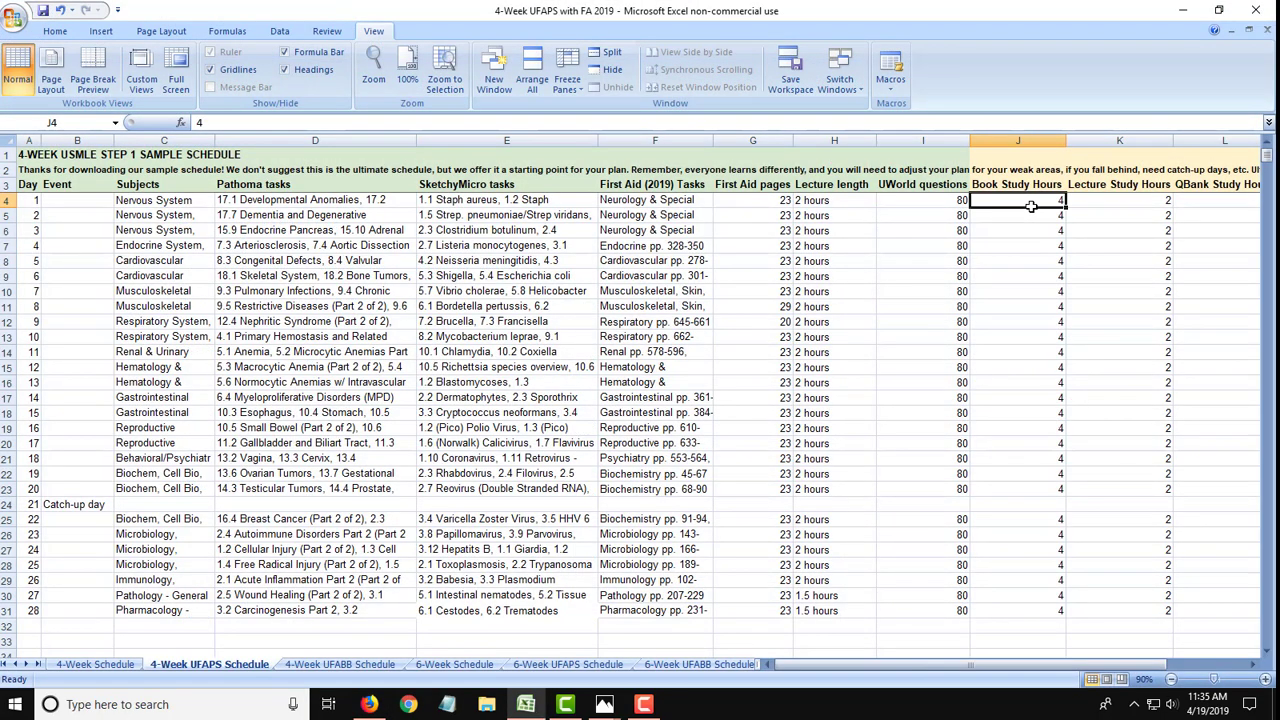
key("Right")
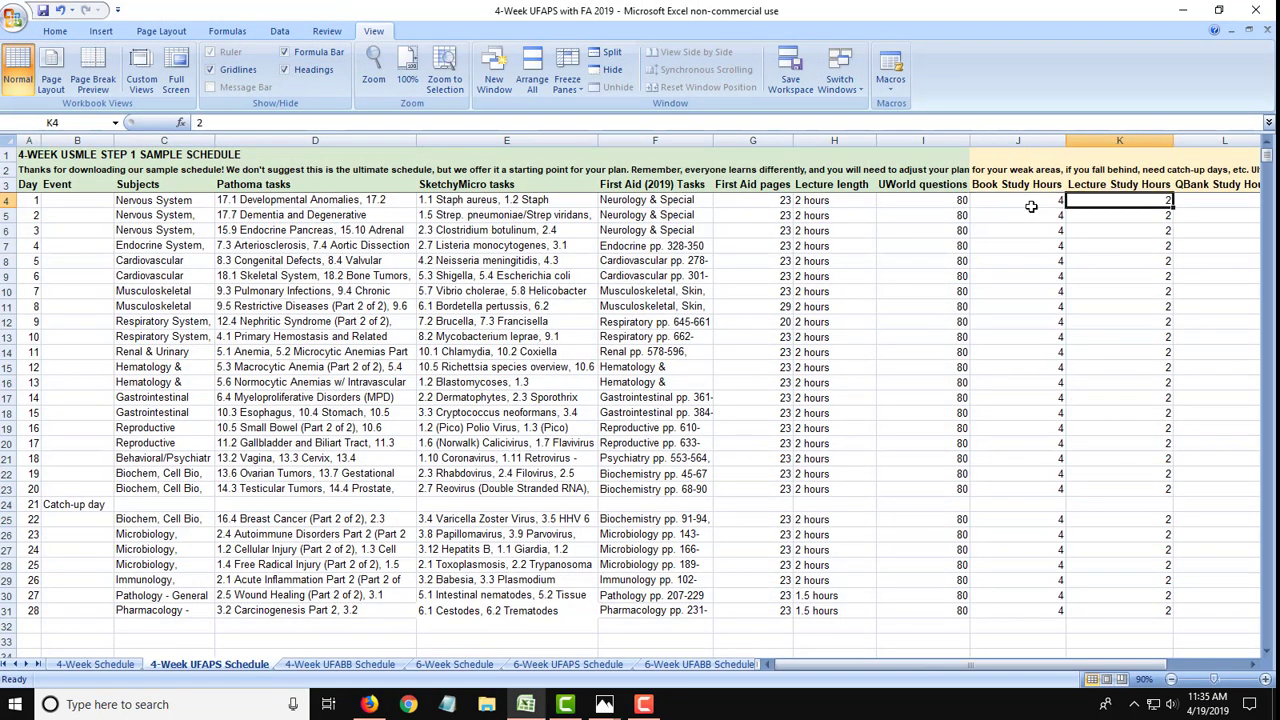
key("Right")
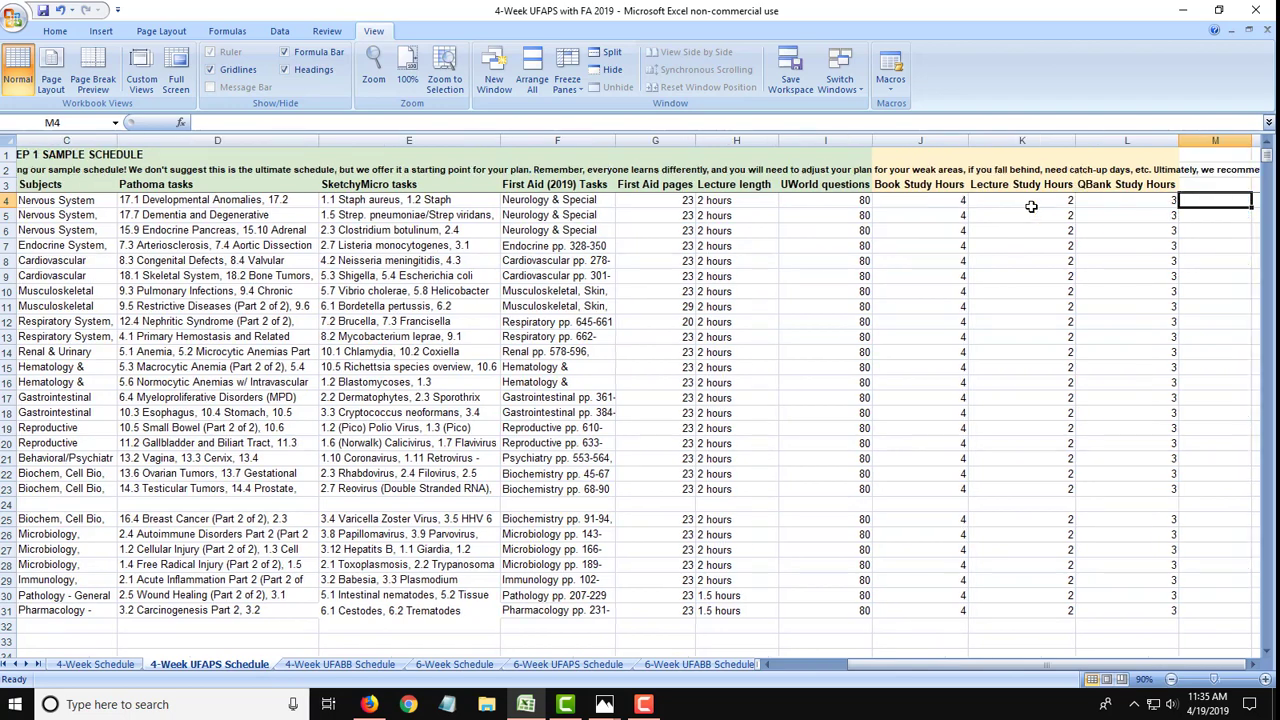
key("alt+Tab")
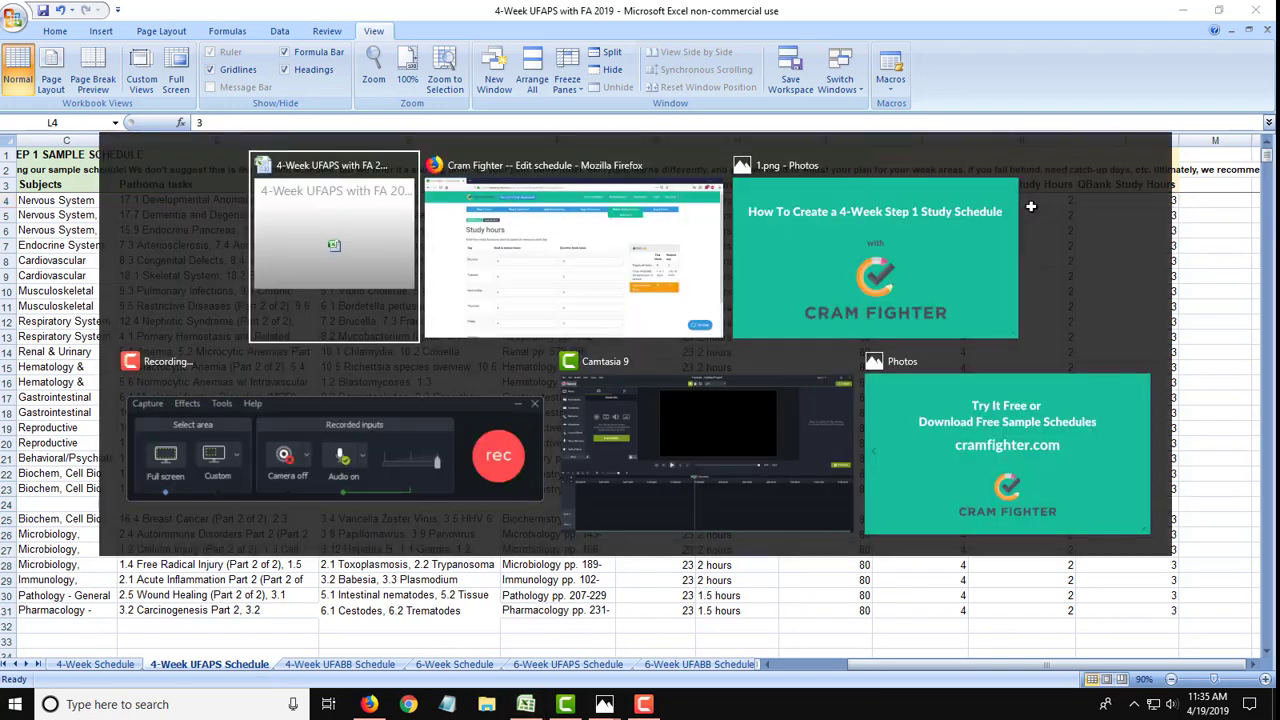
left_click(610, 150)
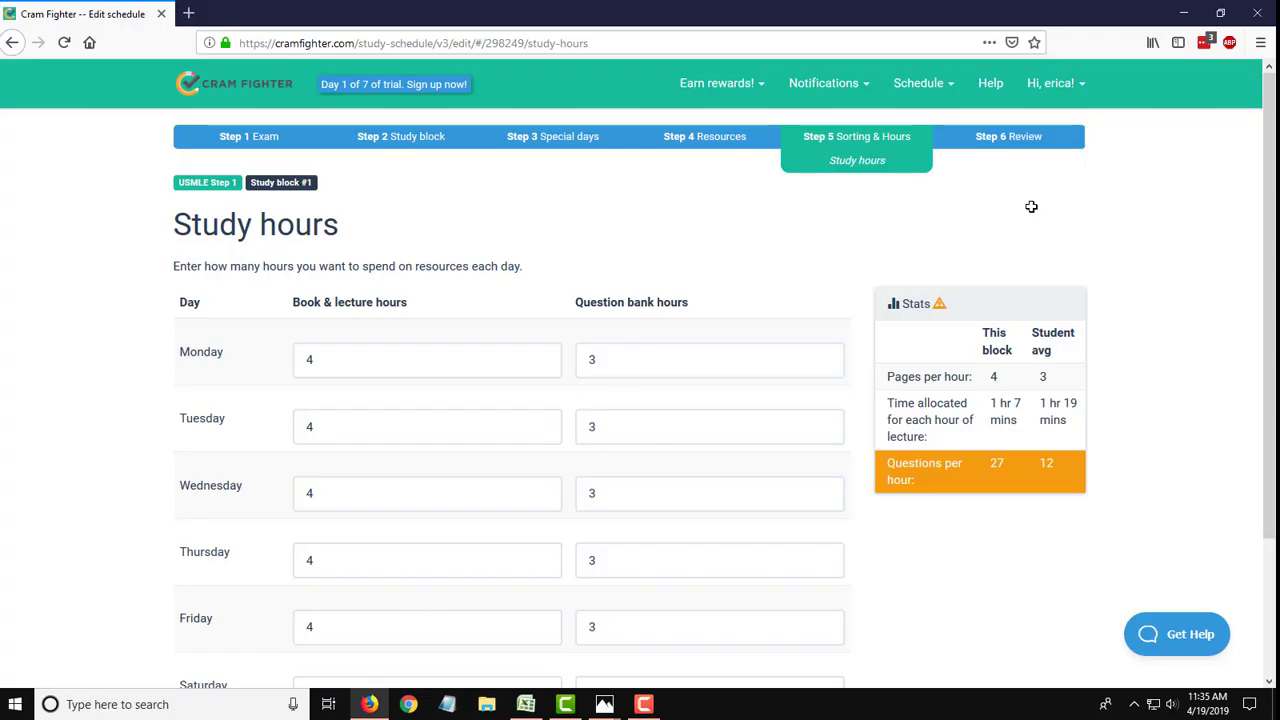
- Set the book and lecture hours to 6 for every day from Monday to Sunday and save the study hours
left_click(360, 363)
key("ctrl+a")
type("6")
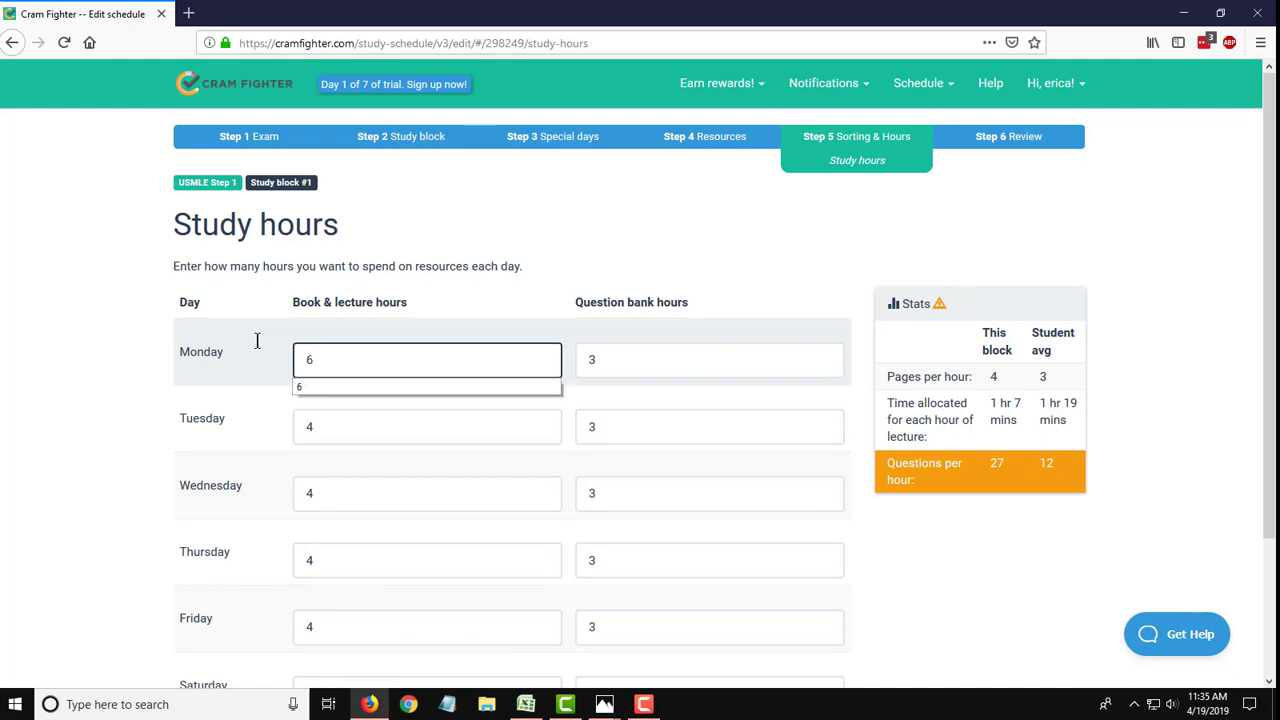
key("Tab")
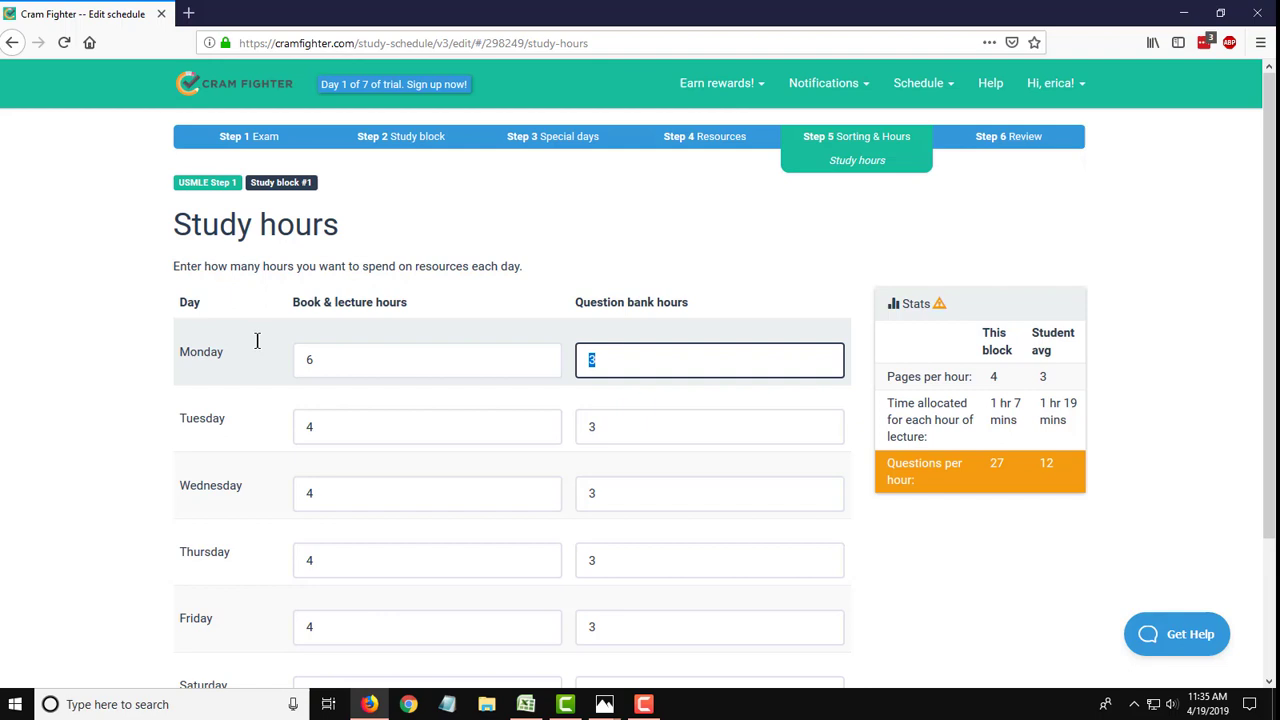
key("Tab")
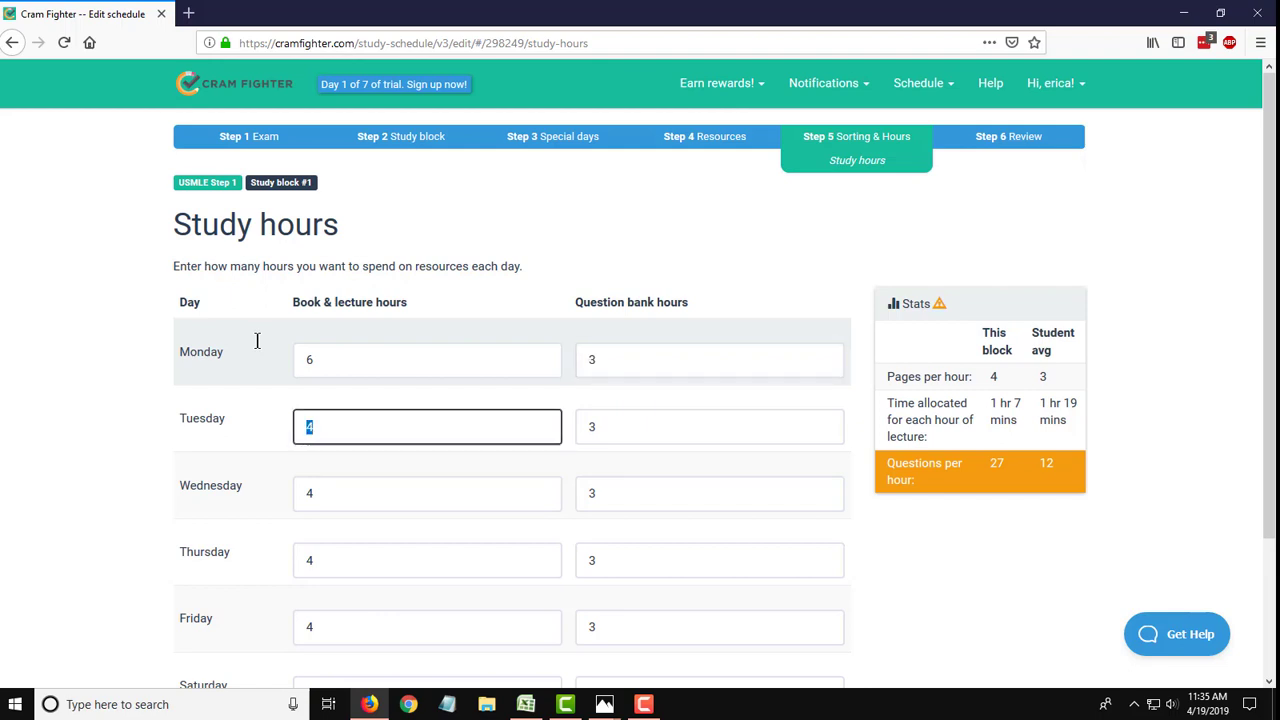
type("6")
key("Tab")
key("Tab")
type("6")
key("Tab")
key("Tab")
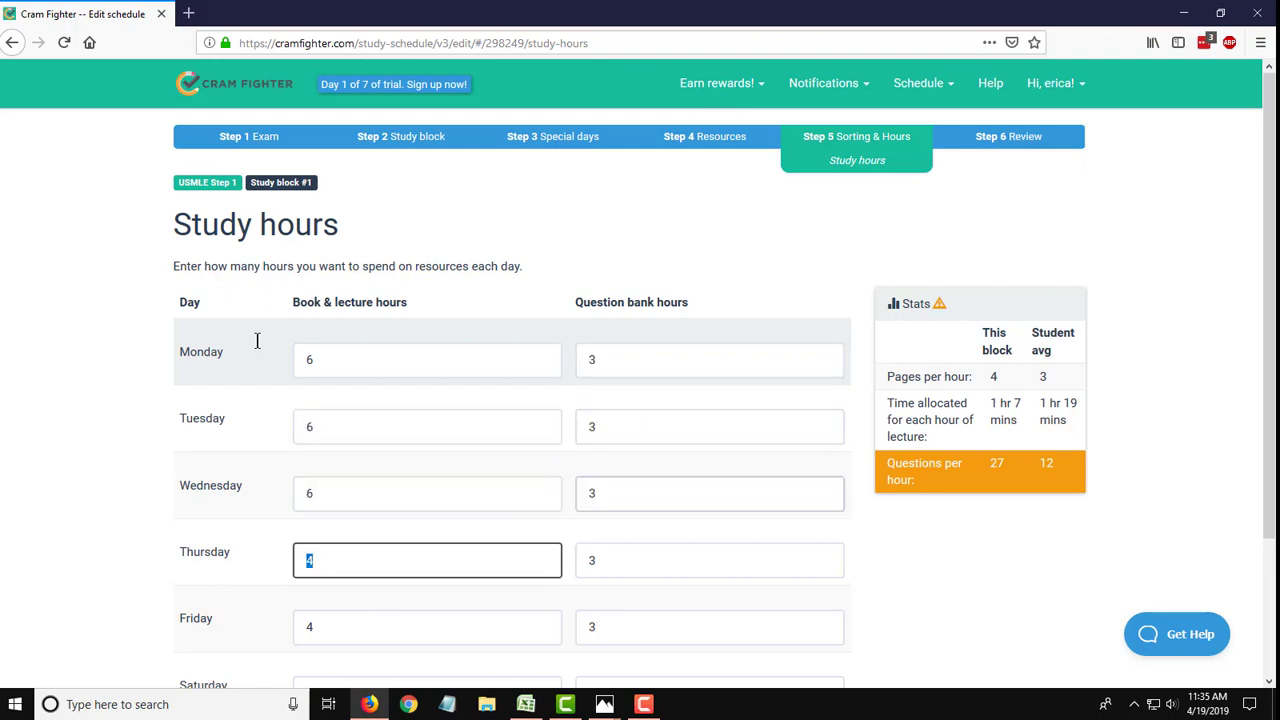
type("6")
key("Tab")
key("Tab")
type("6")
key("Tab")
key("Tab")
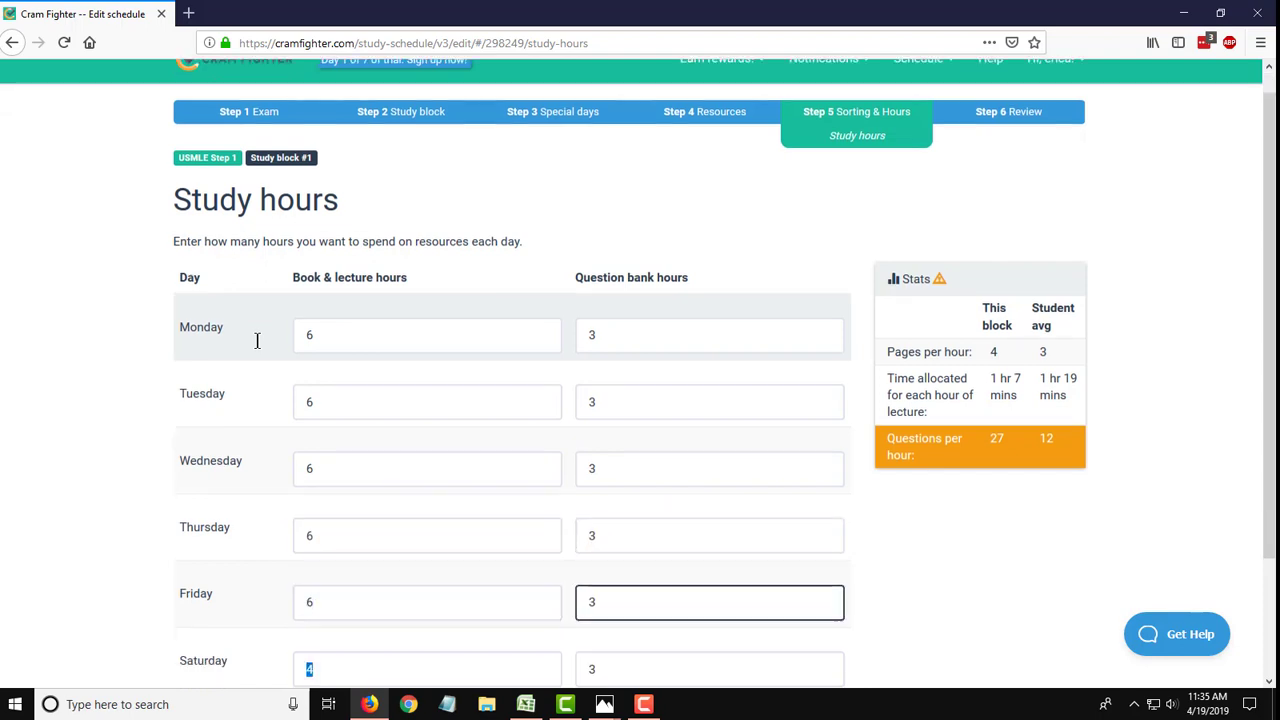
type("6")
key("Tab")
key("Tab")
type("6")
key("Tab")
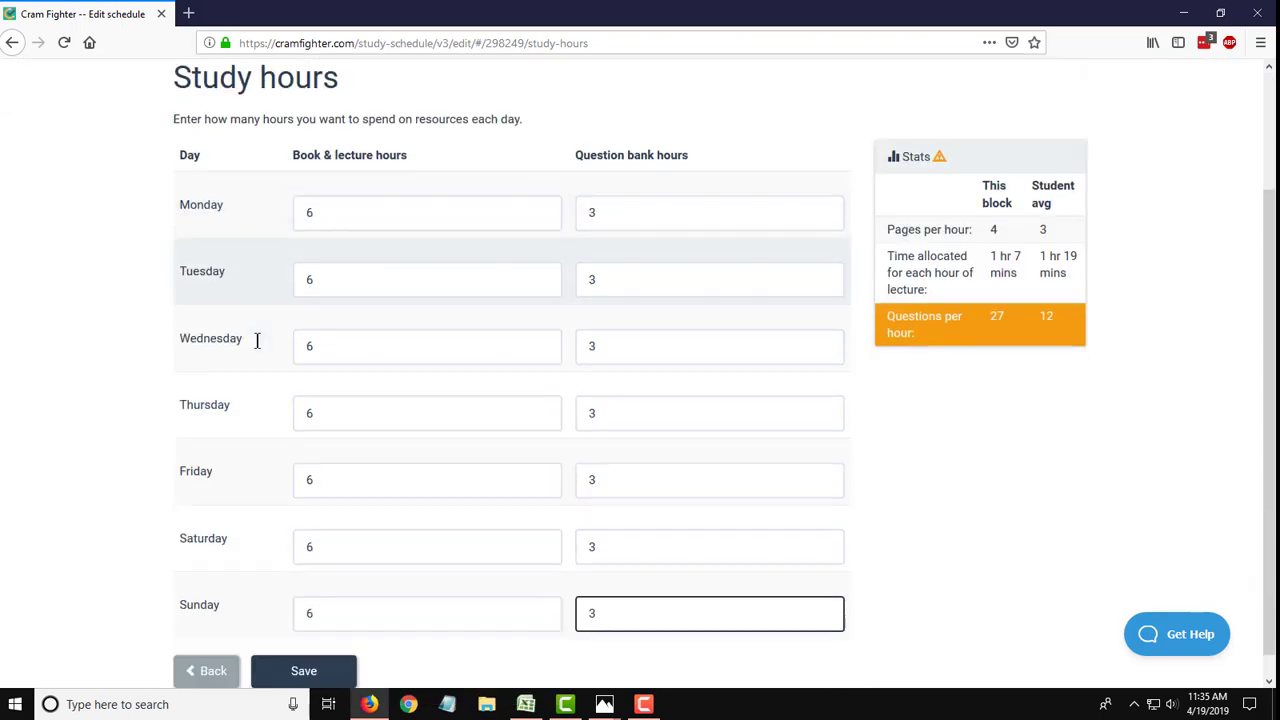
left_click(297, 675)
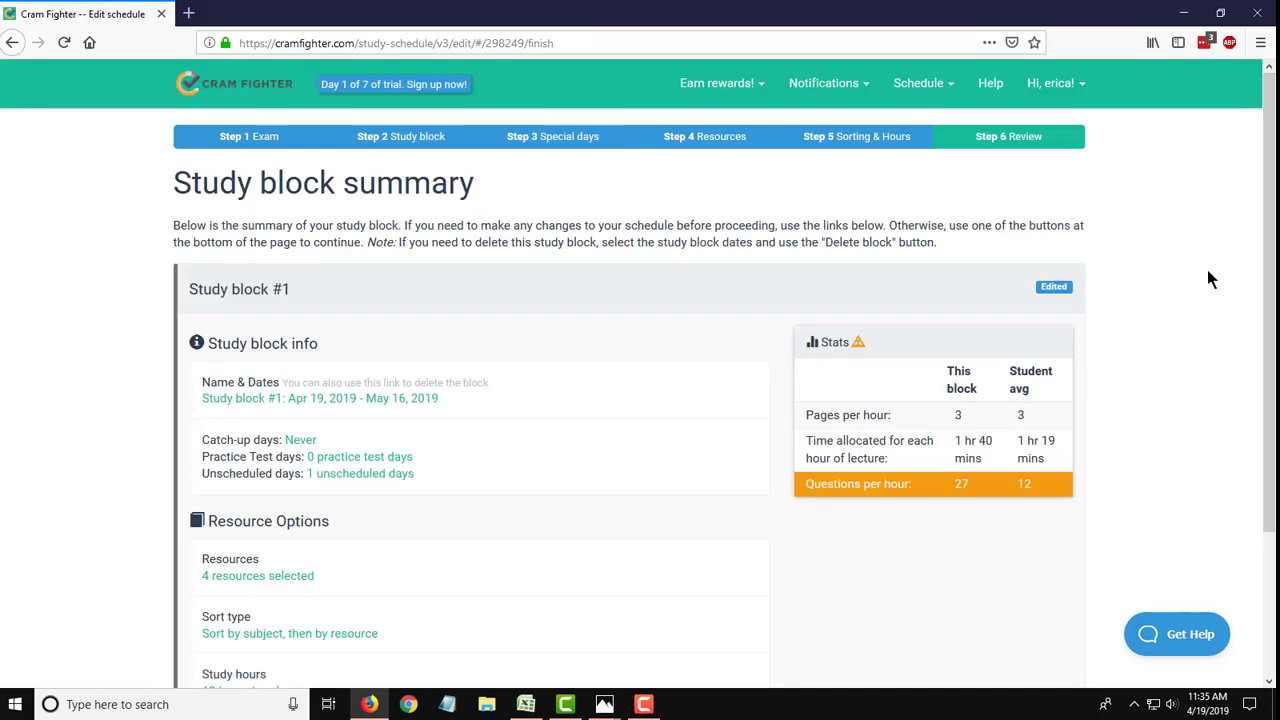
- Review the study block summary, finish the setup and open the generated schedule
left_click_drag(1266, 250, 1265, 311)
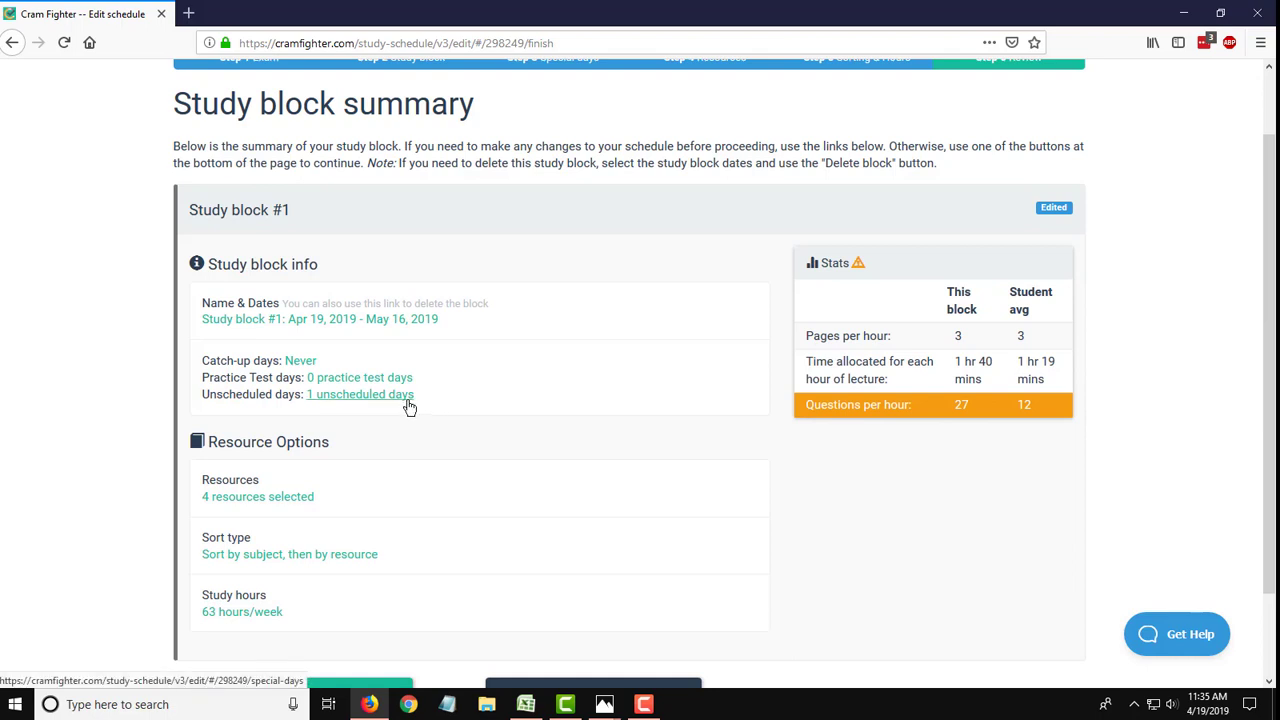
scroll(345, 455, "down", 2)
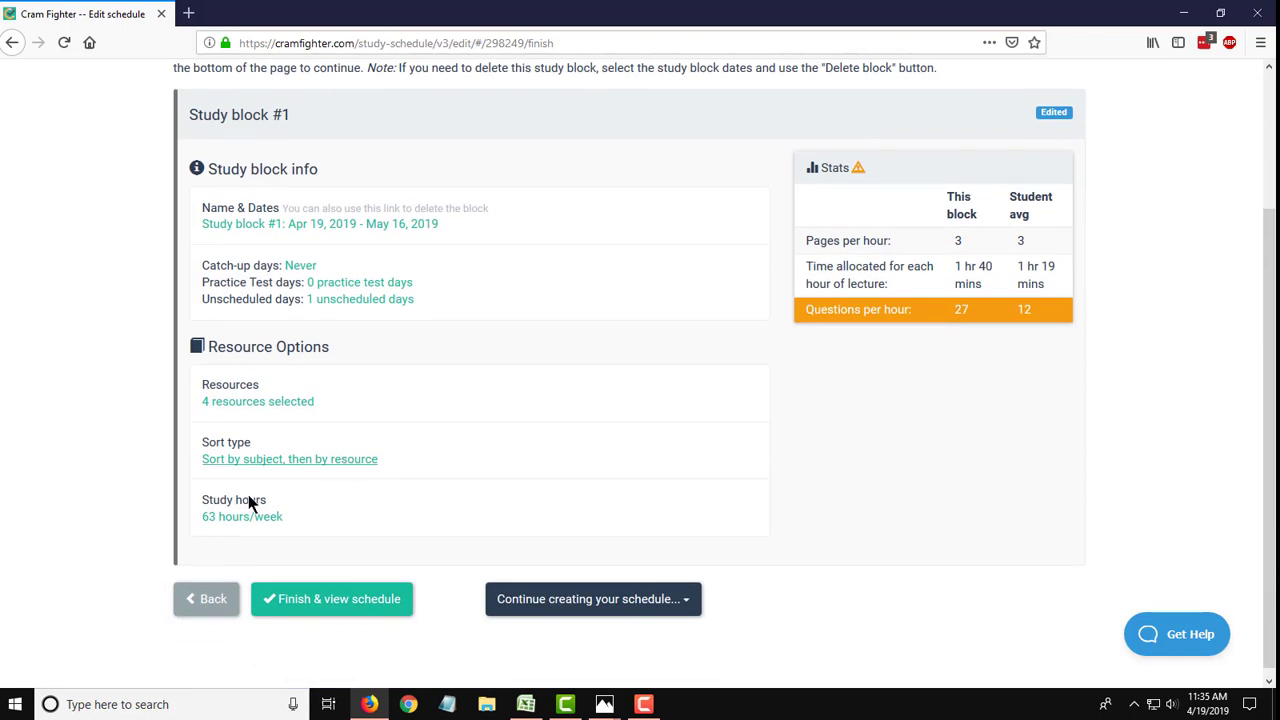
left_click(344, 598)
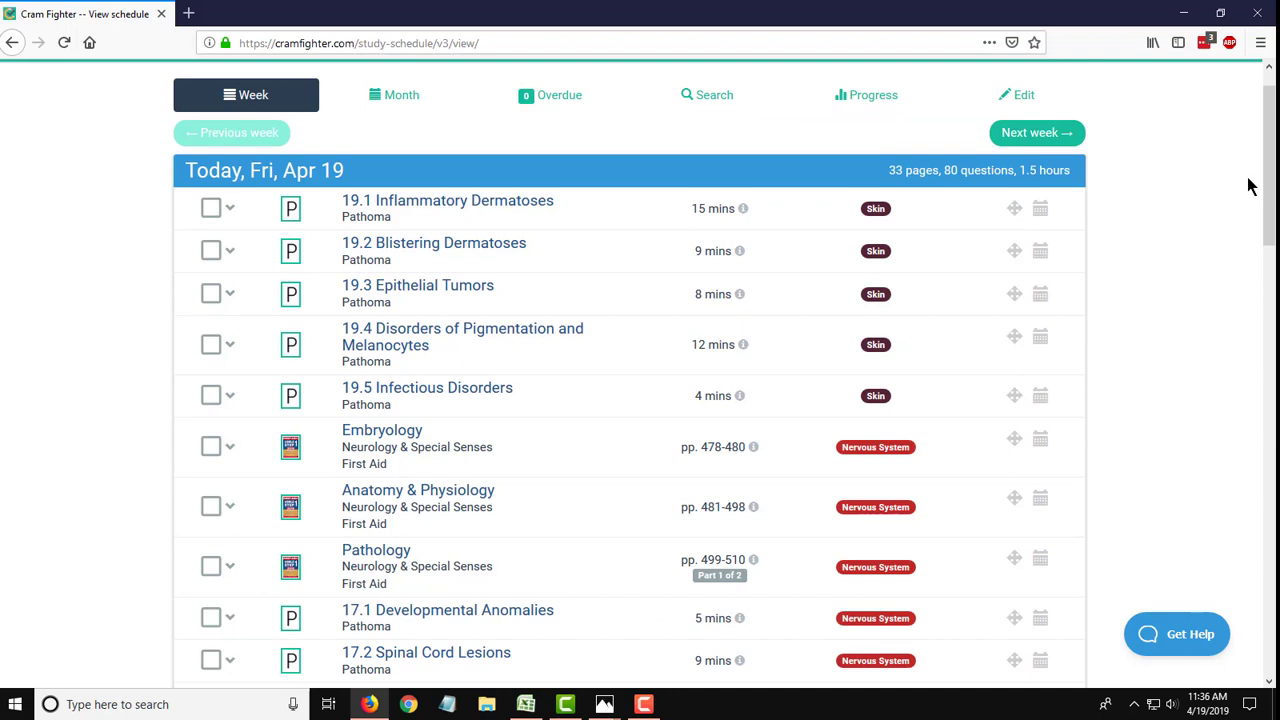
- Mark today's Pathoma tasks 19.1 Inflammatory Dermatoses and 19.2 Blistering Dermatoses as completed
scroll(1267, 200, "up", 1)
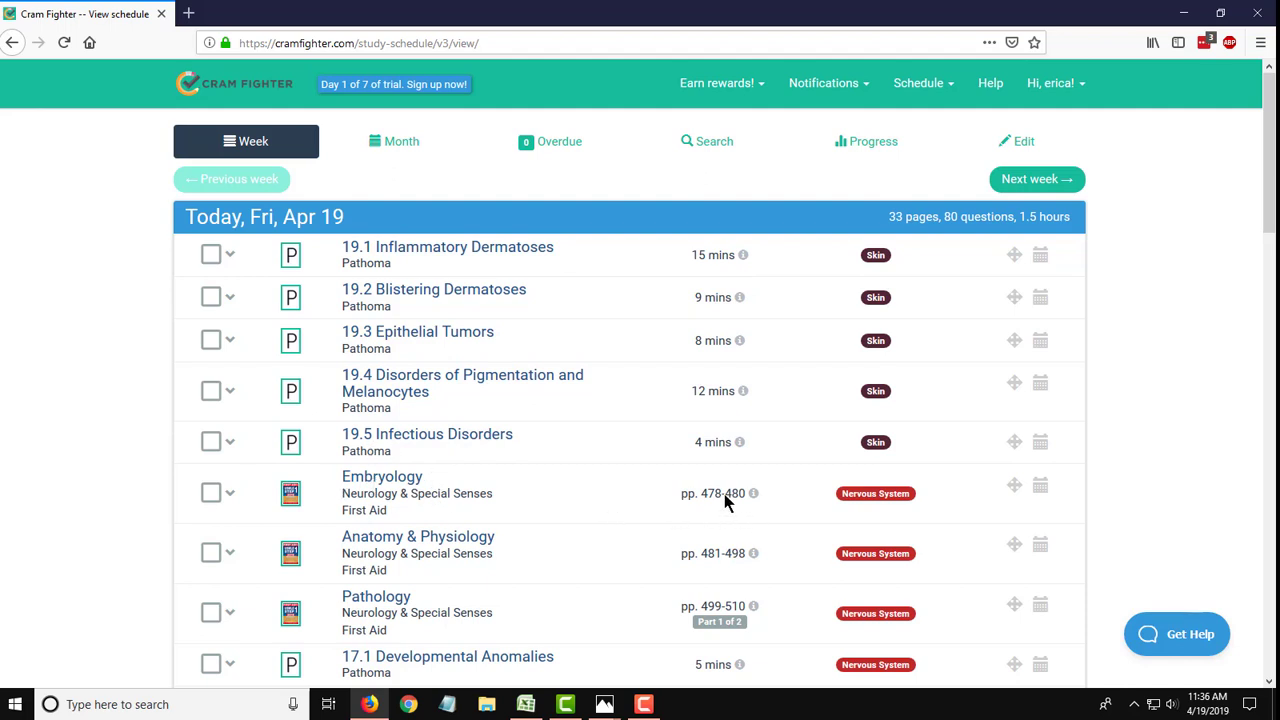
left_click(211, 256)
left_click(211, 298)
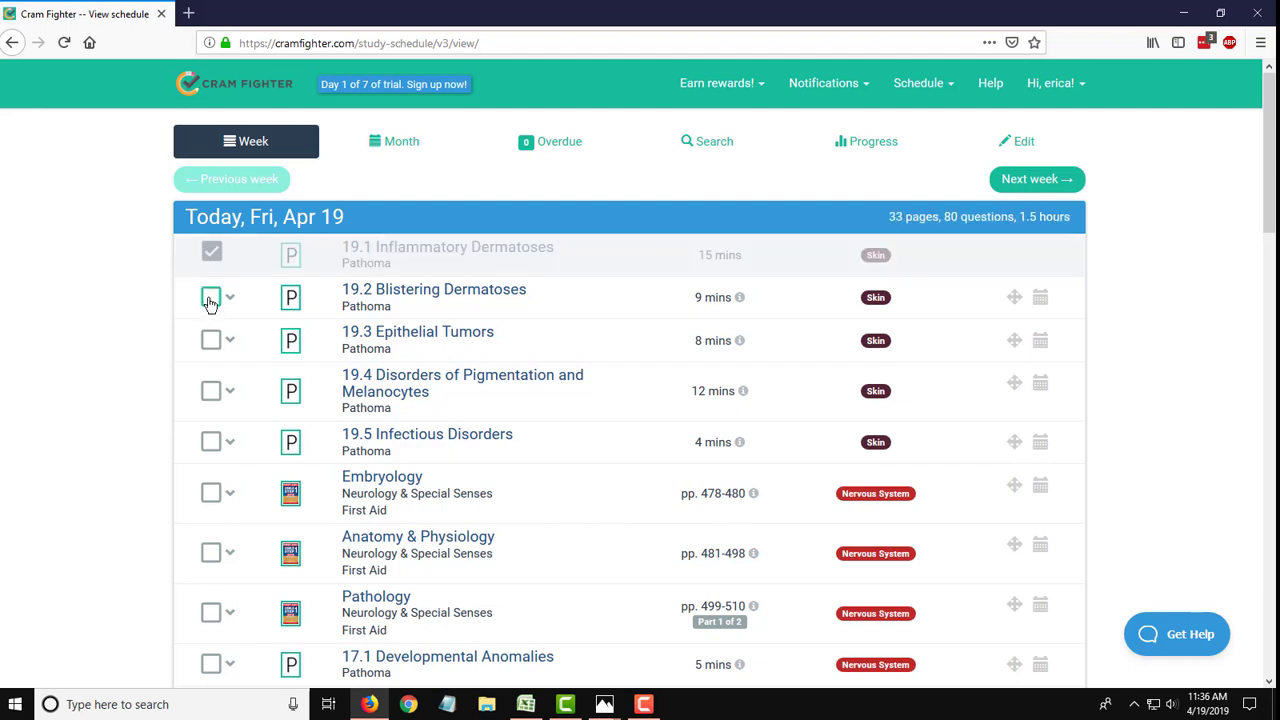
- Mark today's Pathoma task 19.3 Epithelial Tumors as completed
left_click(211, 341)
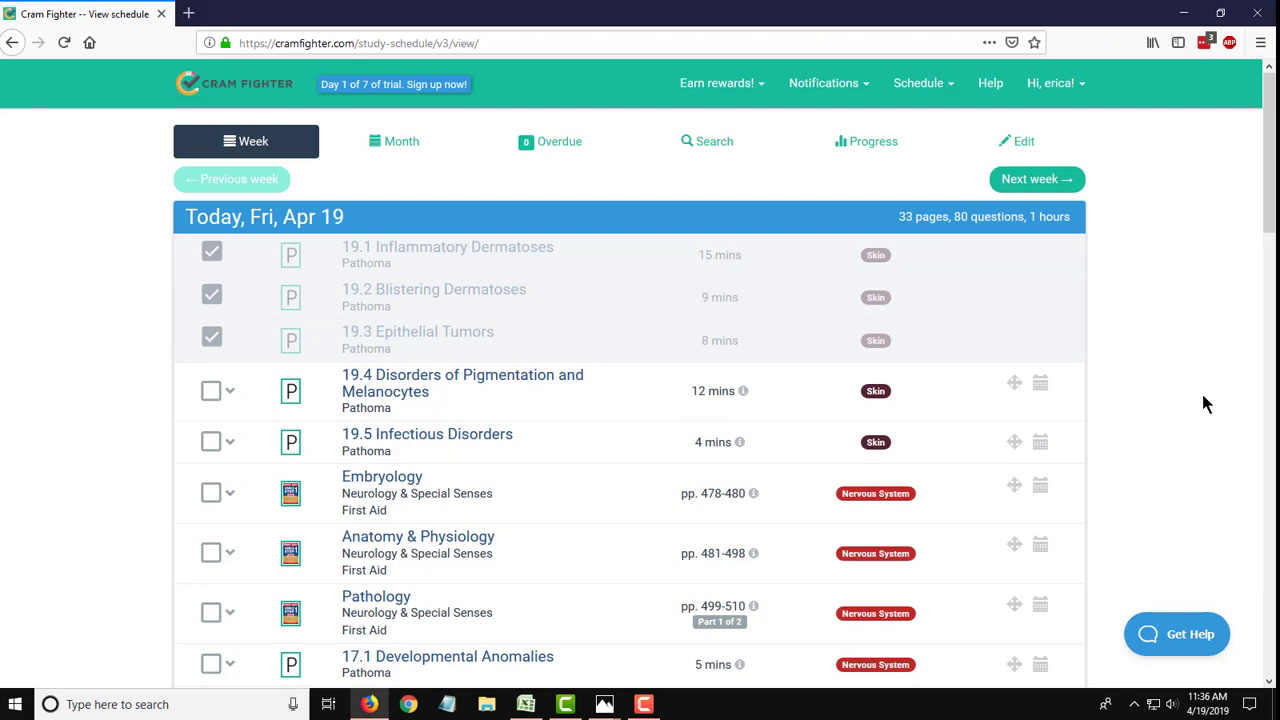
- View the printable version of this week's study schedule, then close it and return to the week view
scroll(1203, 396, "down", 1)
scroll(1204, 403, "down", 2)
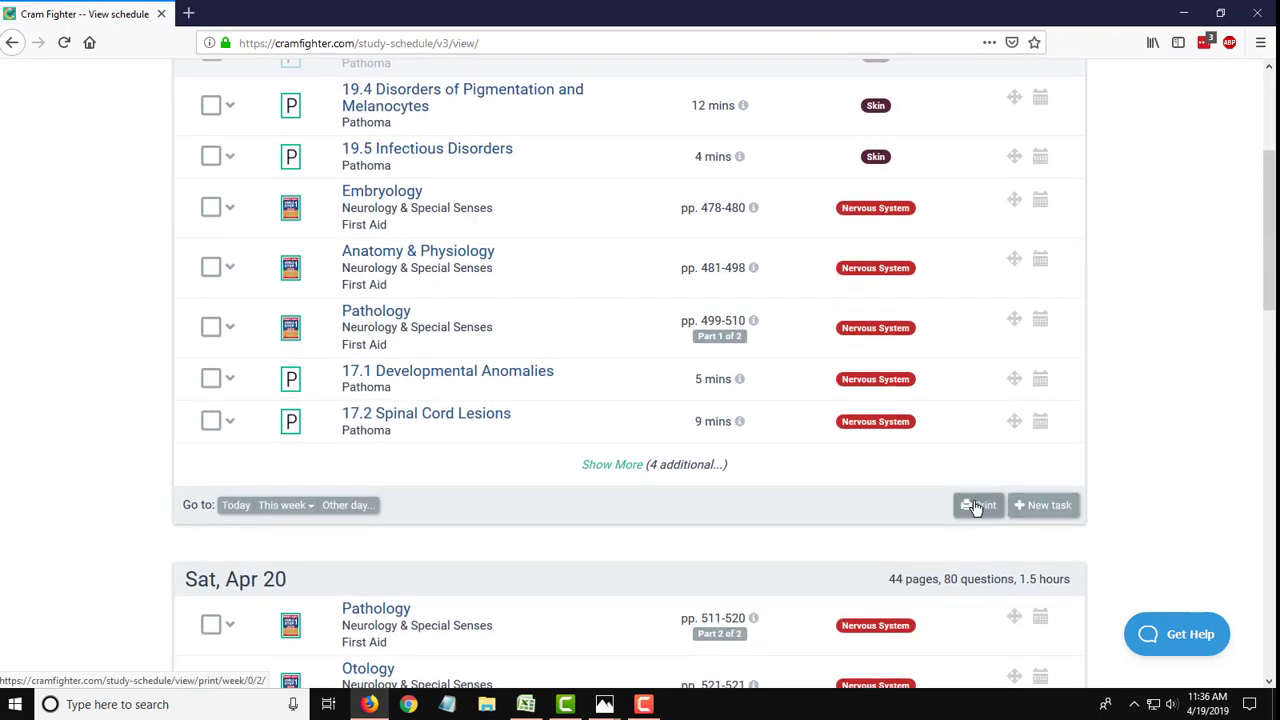
left_click(975, 506)
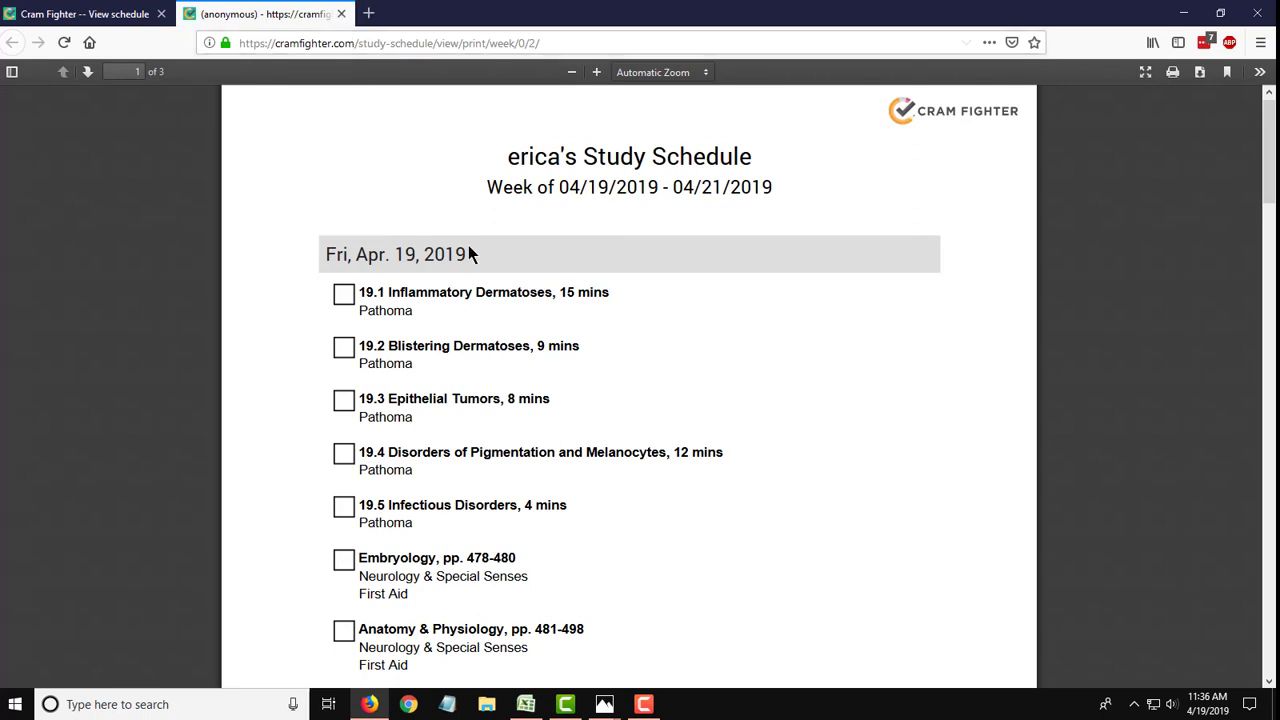
left_click(341, 15)
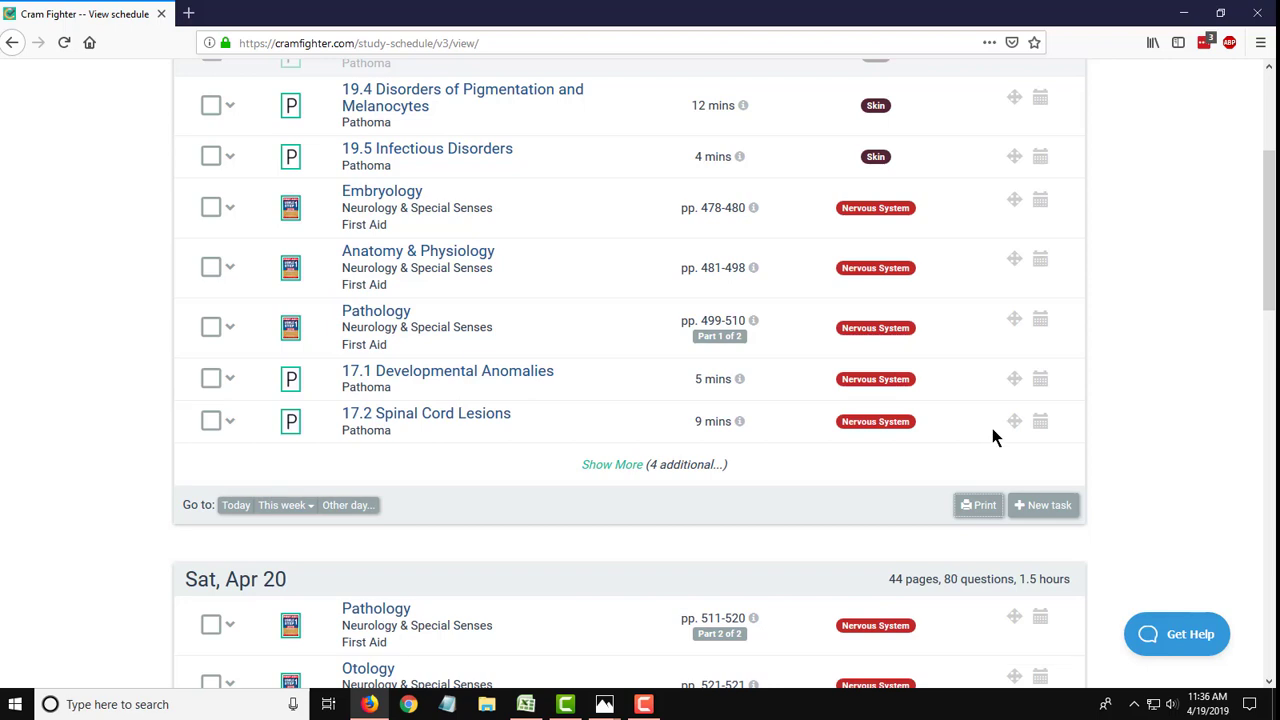
- Open the options for editing and rebalancing the study schedule
scroll(1053, 420, "up", 3)
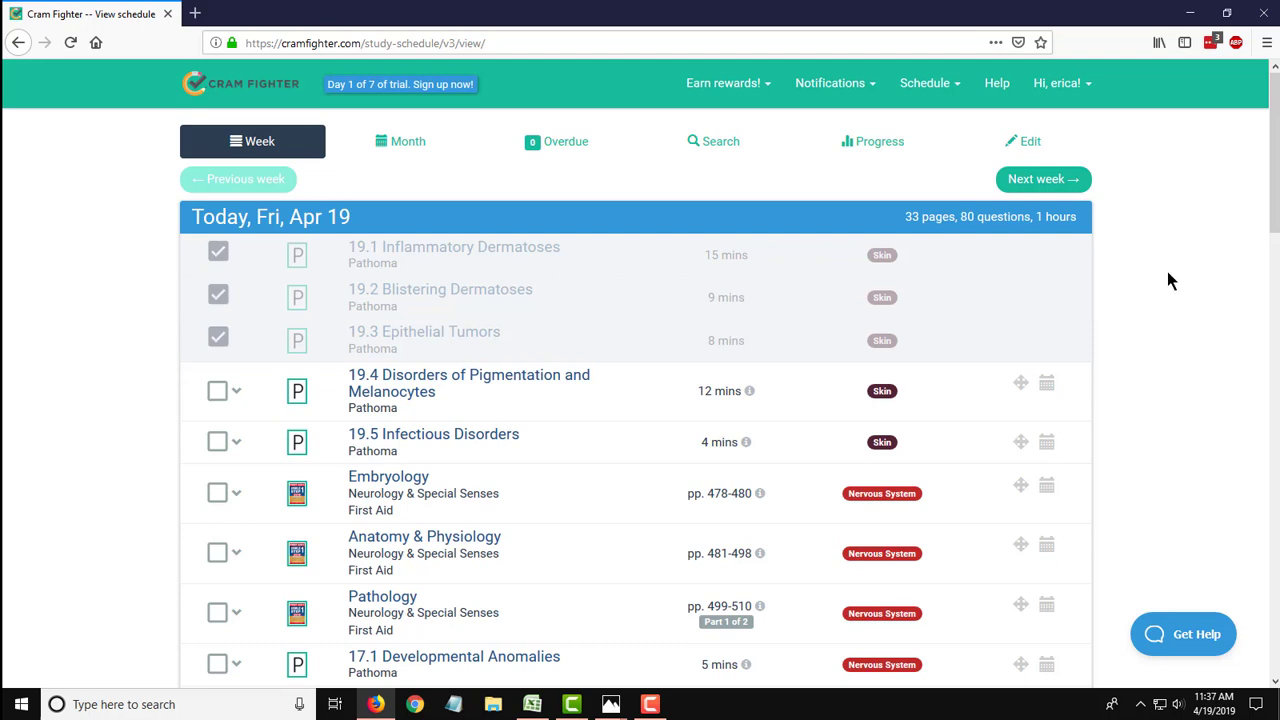
left_click(1032, 138)
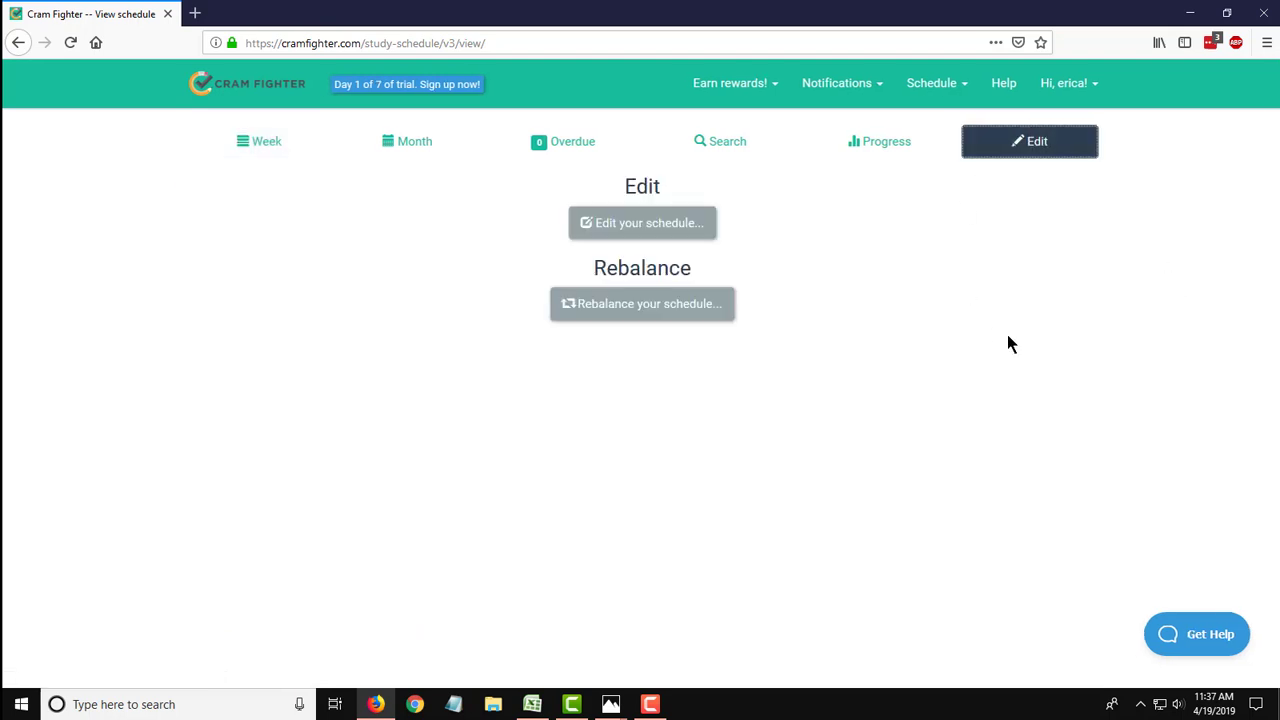